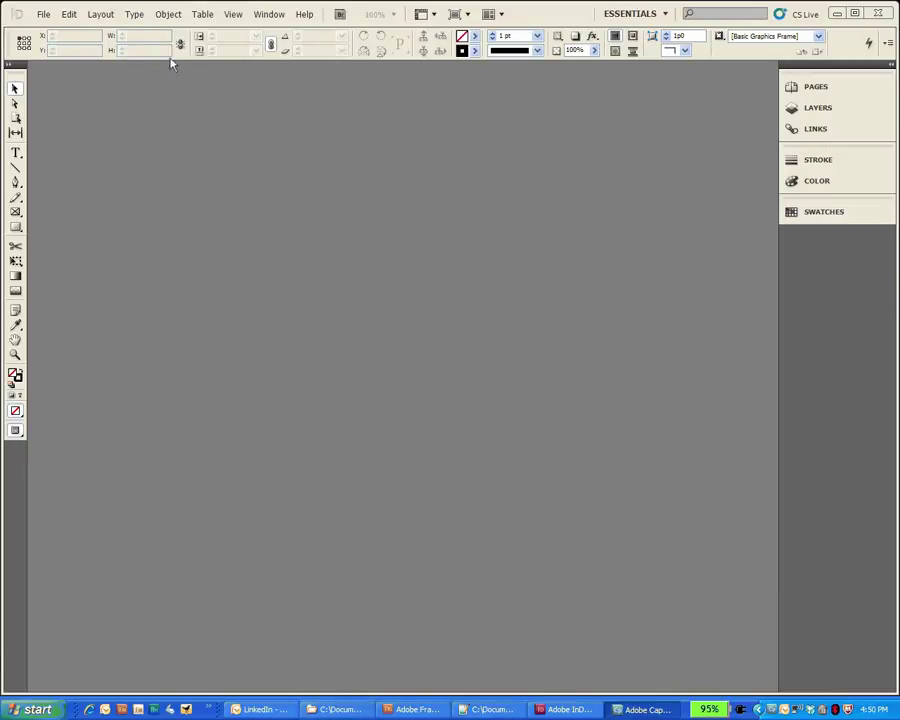
- Open 05_b.indd from the indesignSample folder in InDesign, then move Explorer out of the way
left_click(345, 710)
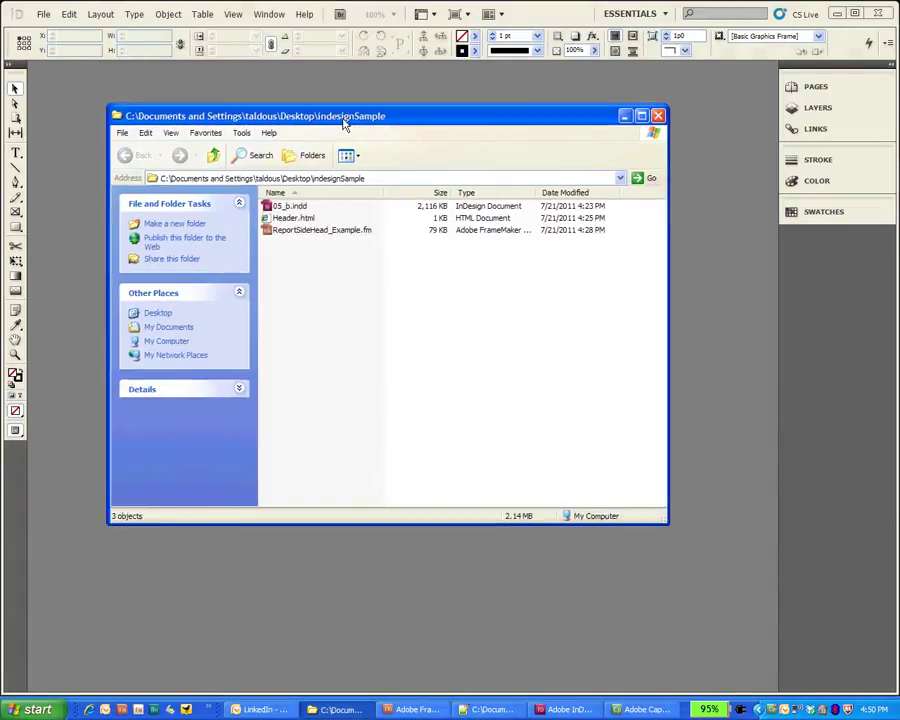
left_click_drag(341, 124, 456, 236)
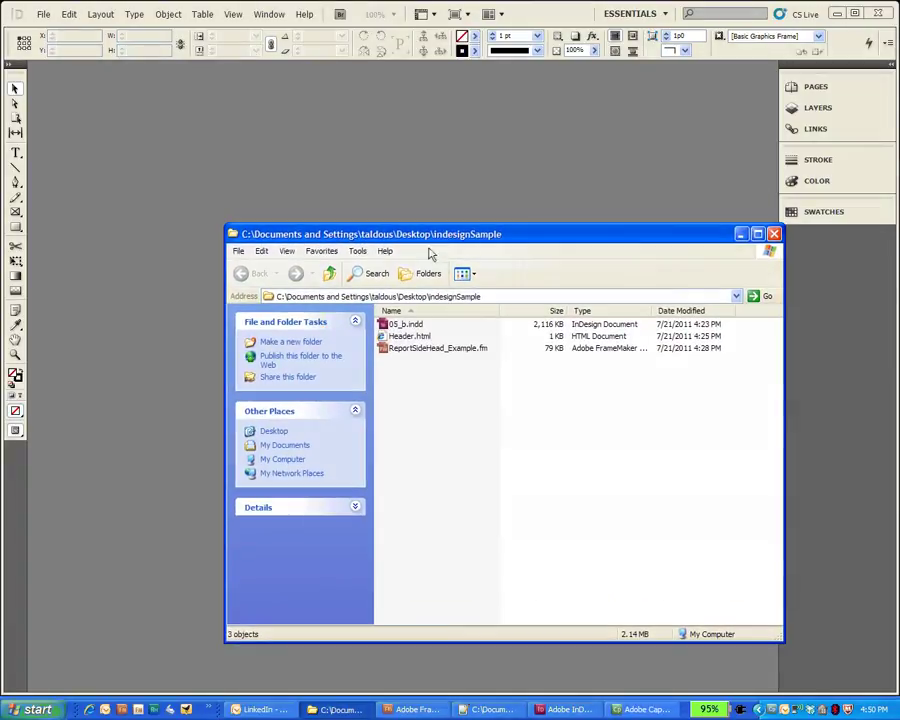
left_click_drag(405, 324, 357, 188)
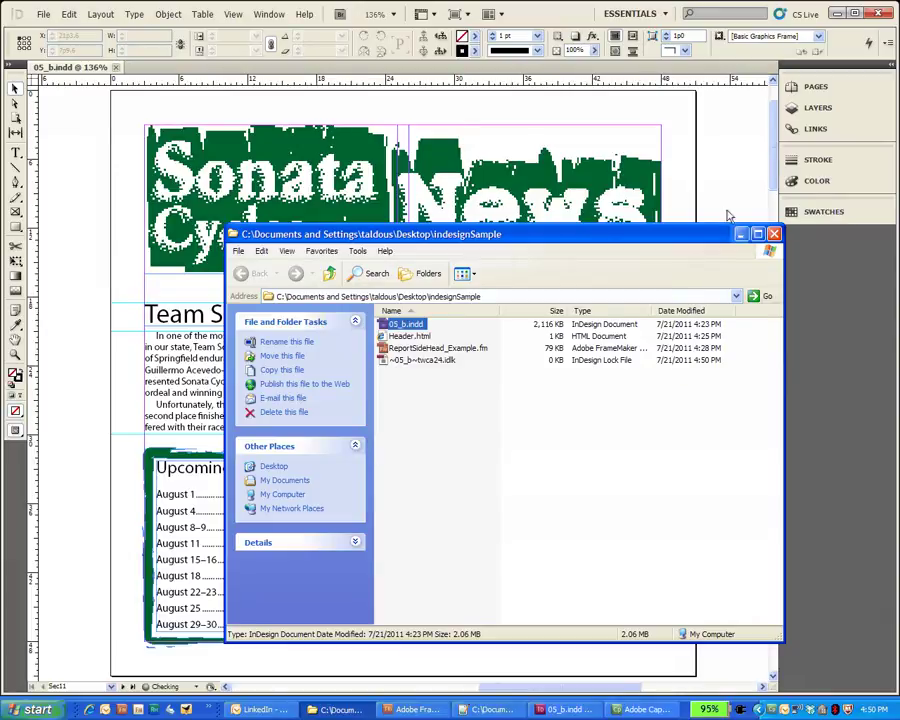
left_click(547, 438)
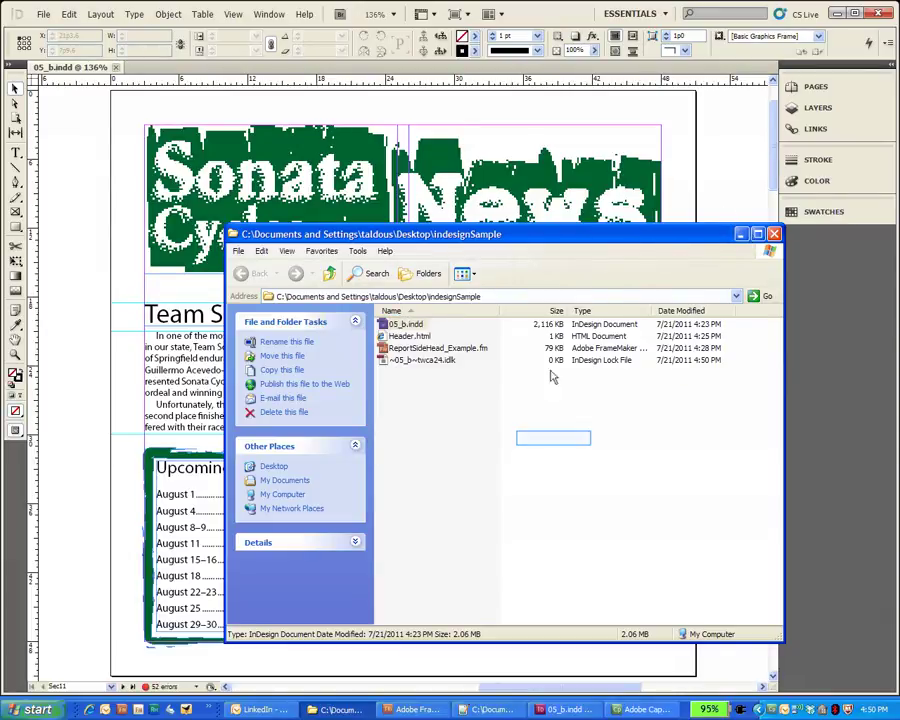
key("alt+Tab")
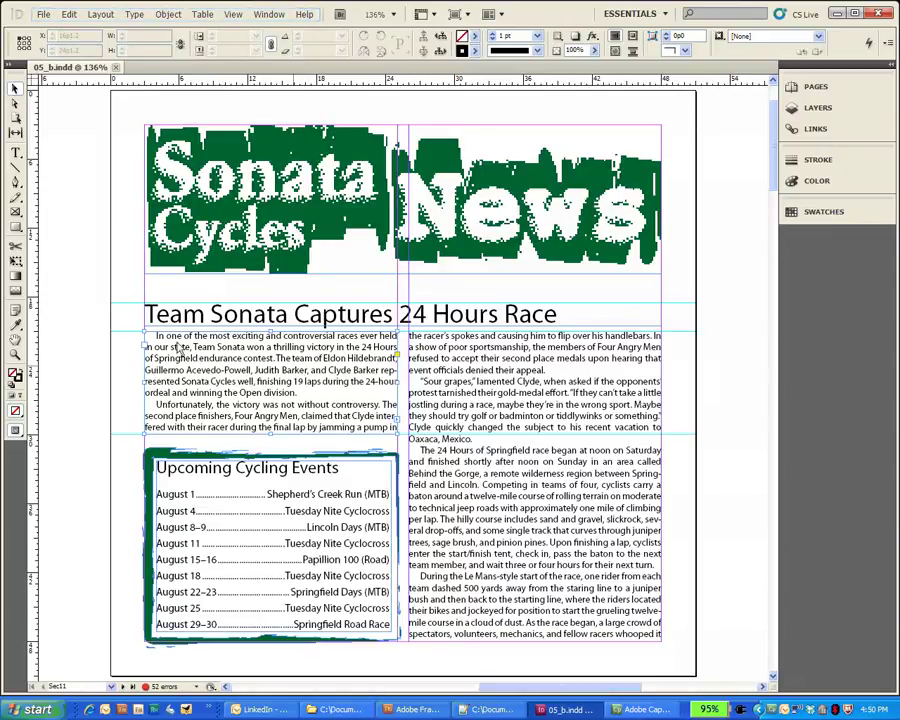
- Choose File > Export for > Dreamweaver to export the newsletter as HTML
left_click(43, 14)
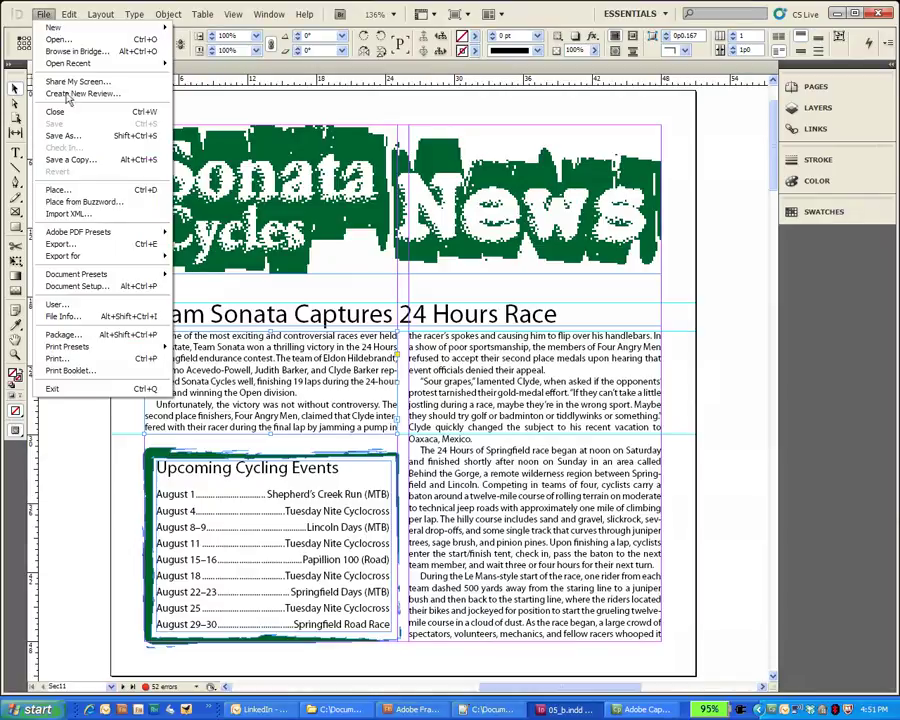
mouse_move(73, 258)
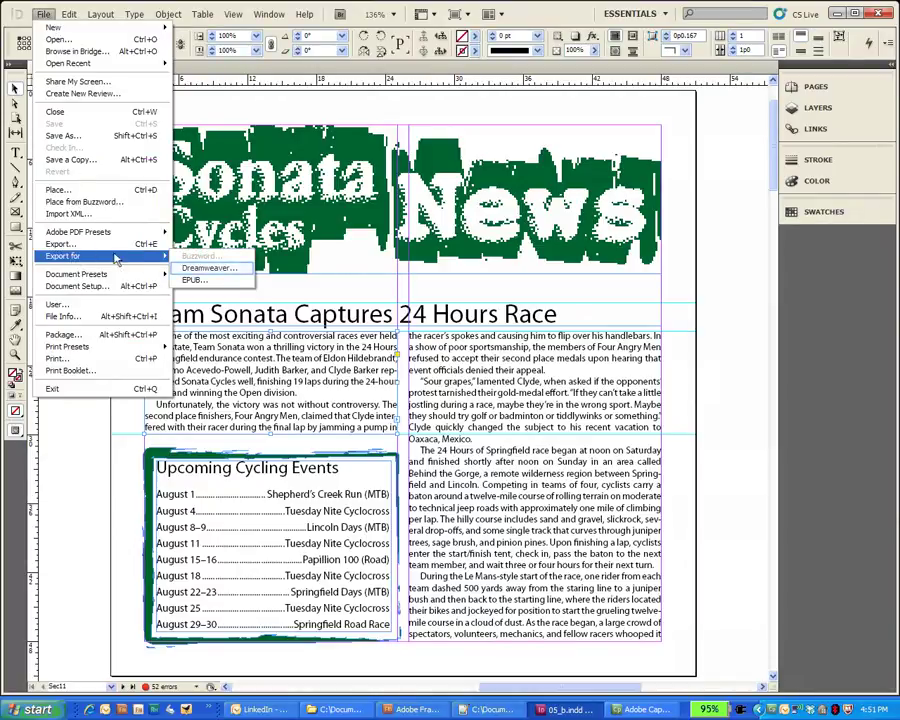
left_click(205, 268)
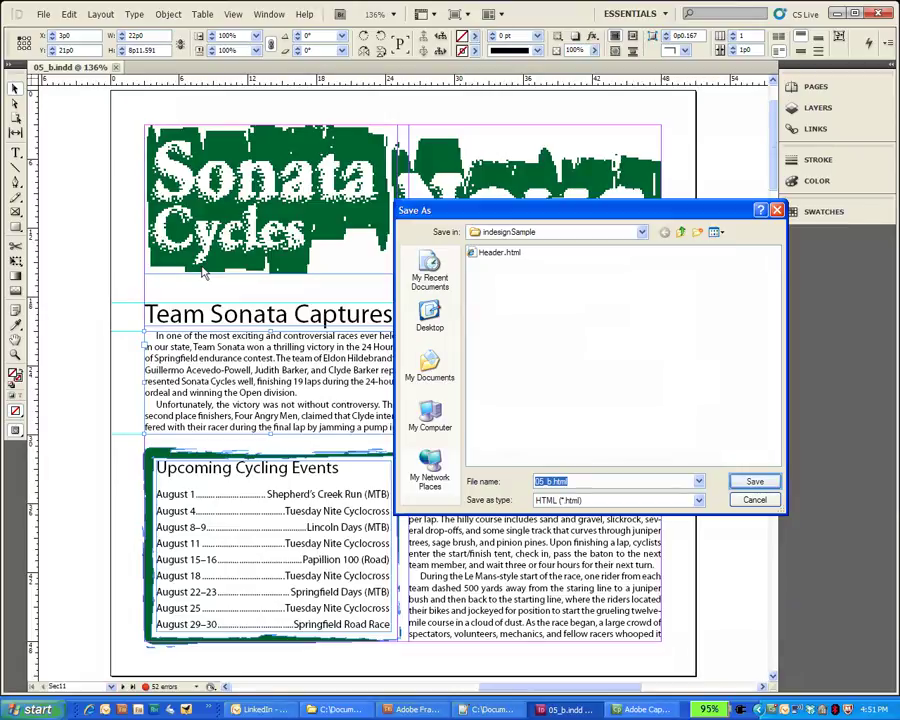
- Save the export as 05_b.html and keep bullets mapped to unordered lists
left_click(755, 483)
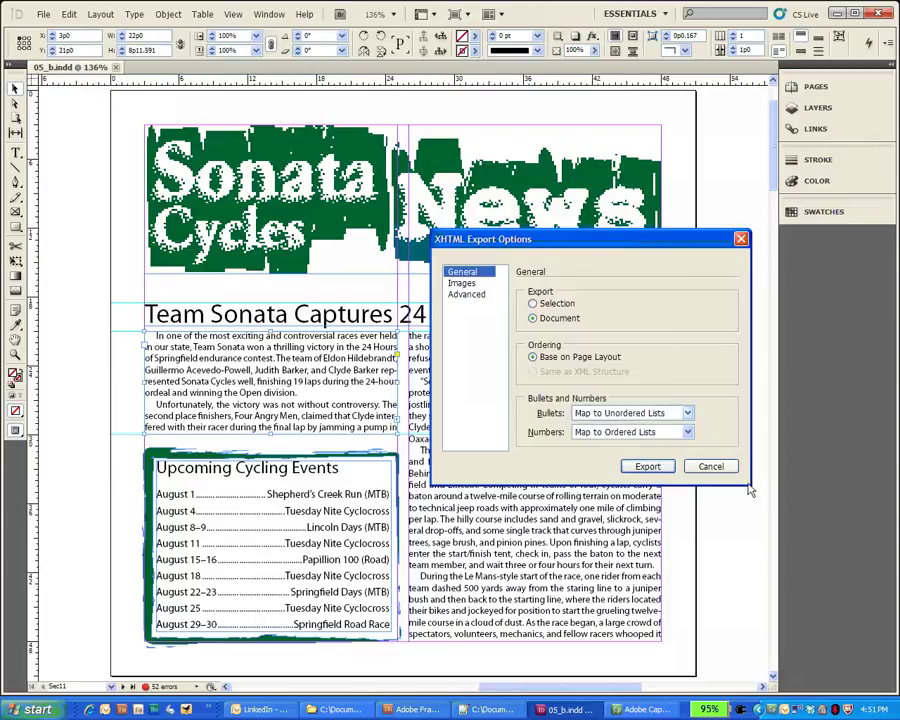
key("Tab")
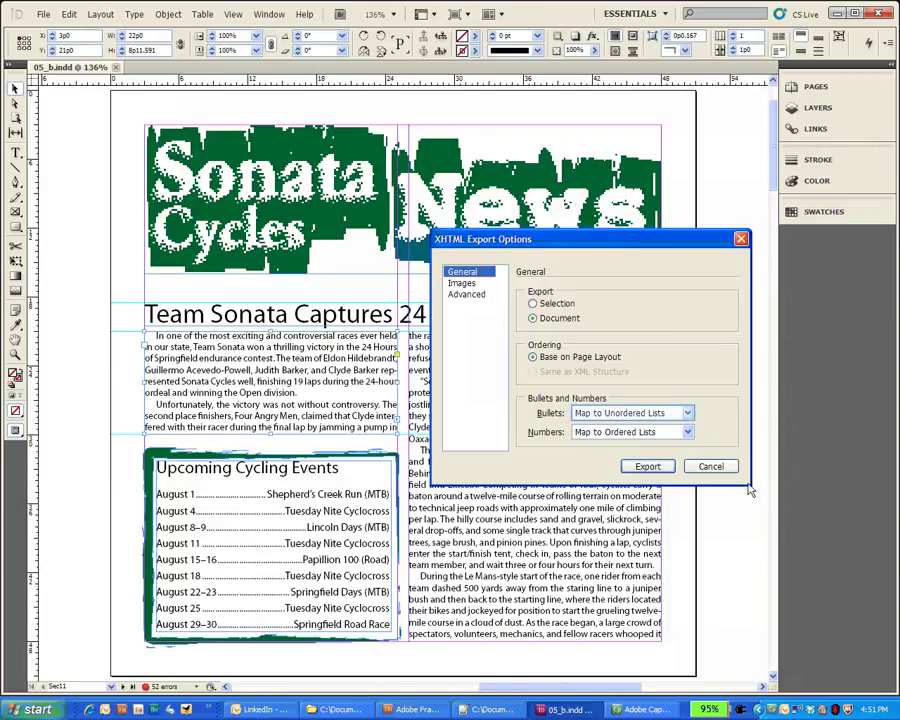
left_click(660, 416)
left_click(660, 416)
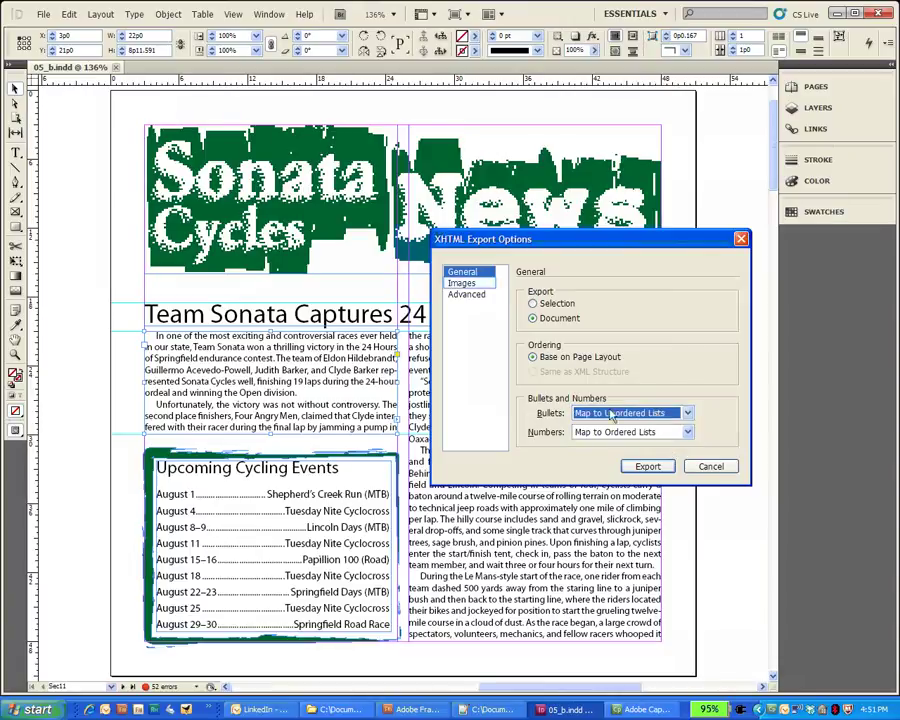
- Keep image conversion on Automatic, choose No CSS, and run the XHTML export
left_click(462, 284)
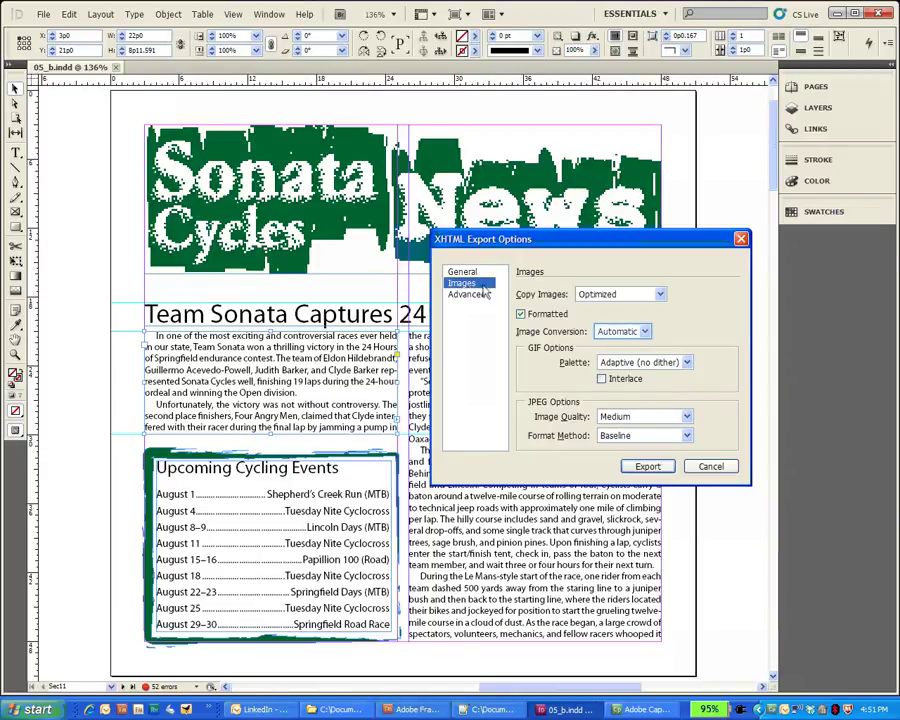
left_click(623, 334)
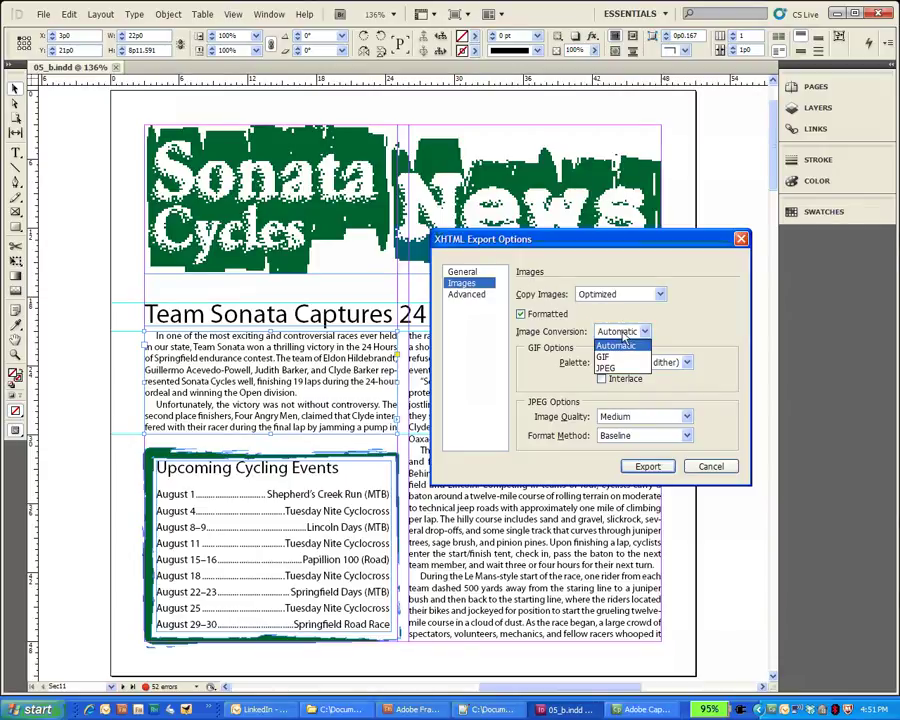
left_click(614, 344)
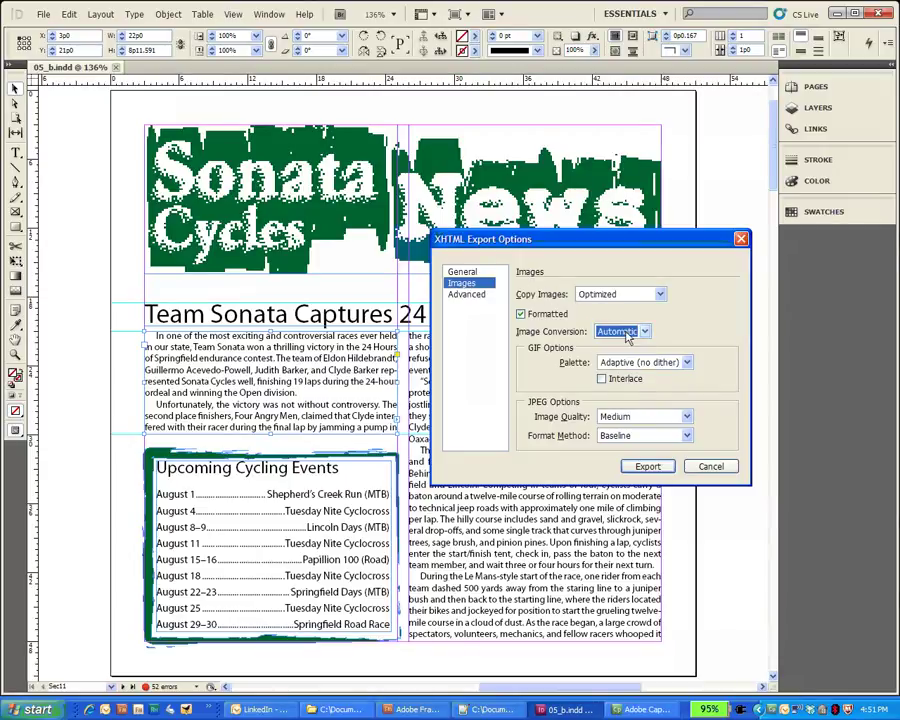
left_click(470, 296)
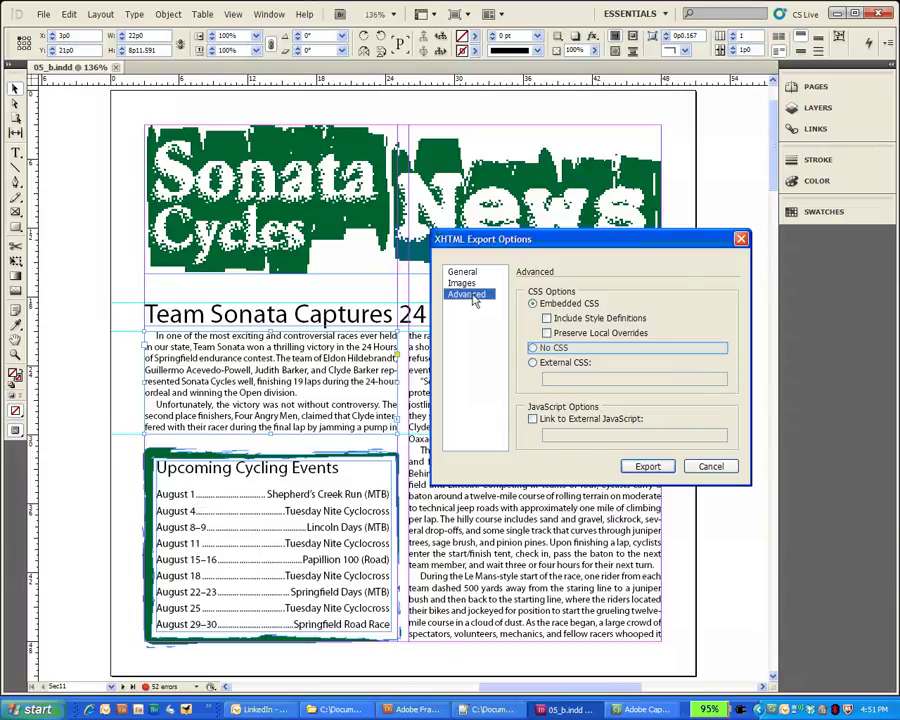
left_click(533, 348)
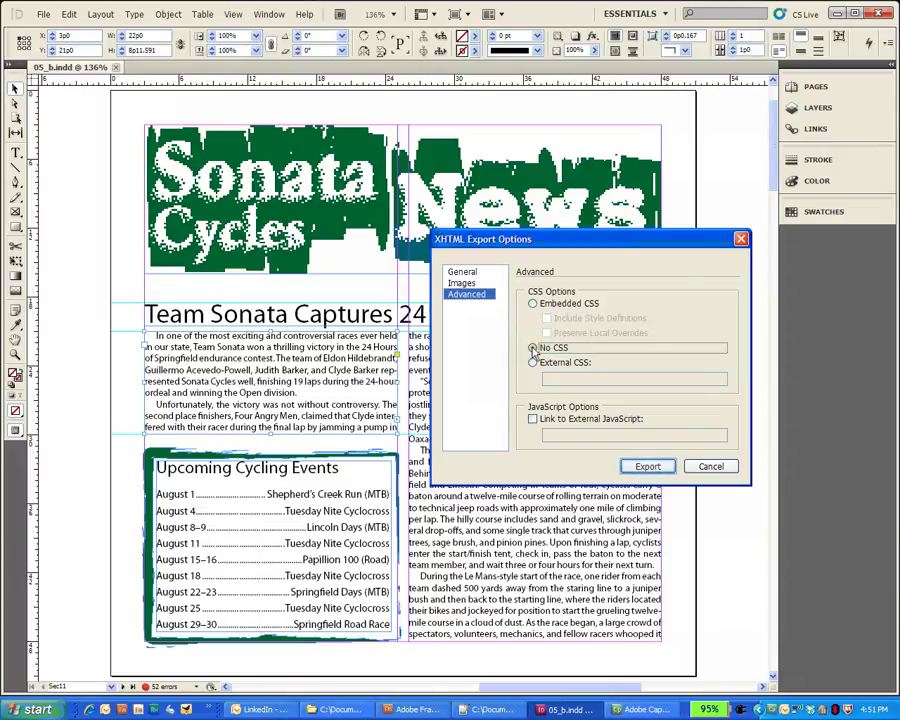
left_click(648, 464)
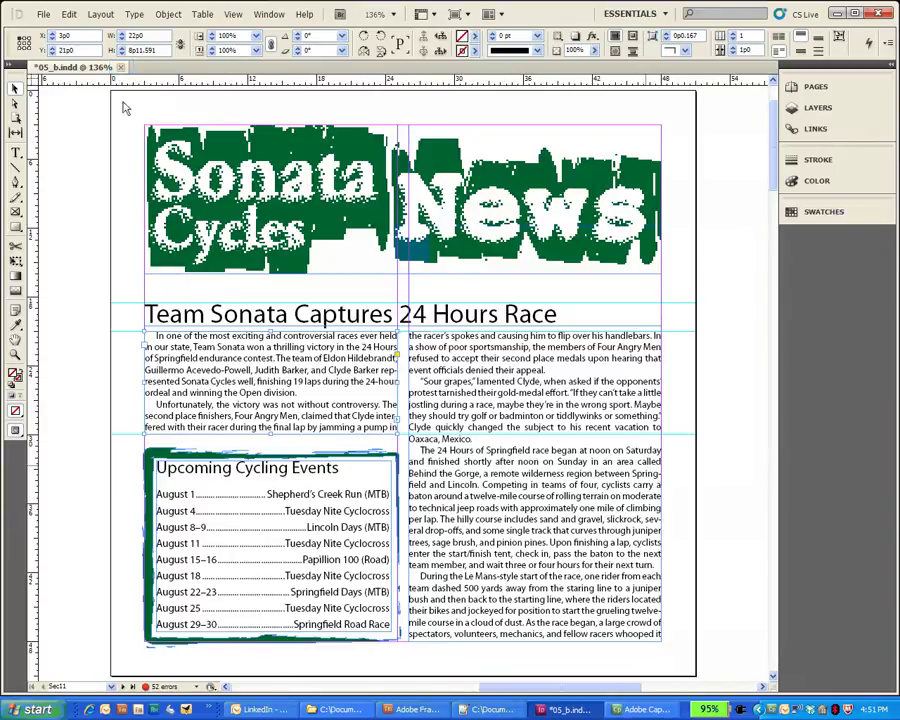
- Close the newsletter without saving changes and quit InDesign
left_click(121, 67)
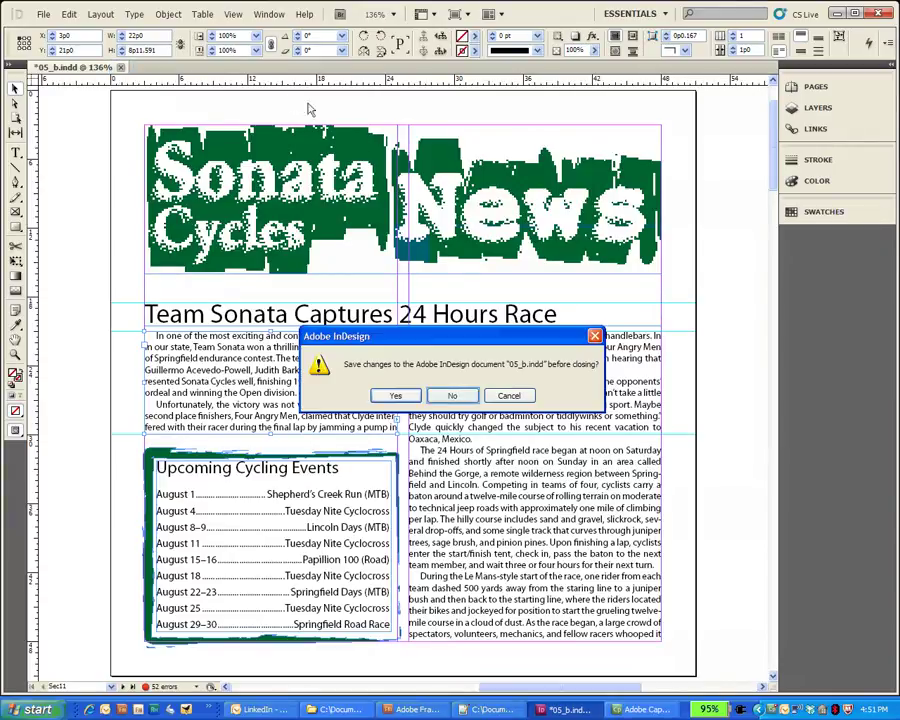
left_click(456, 393)
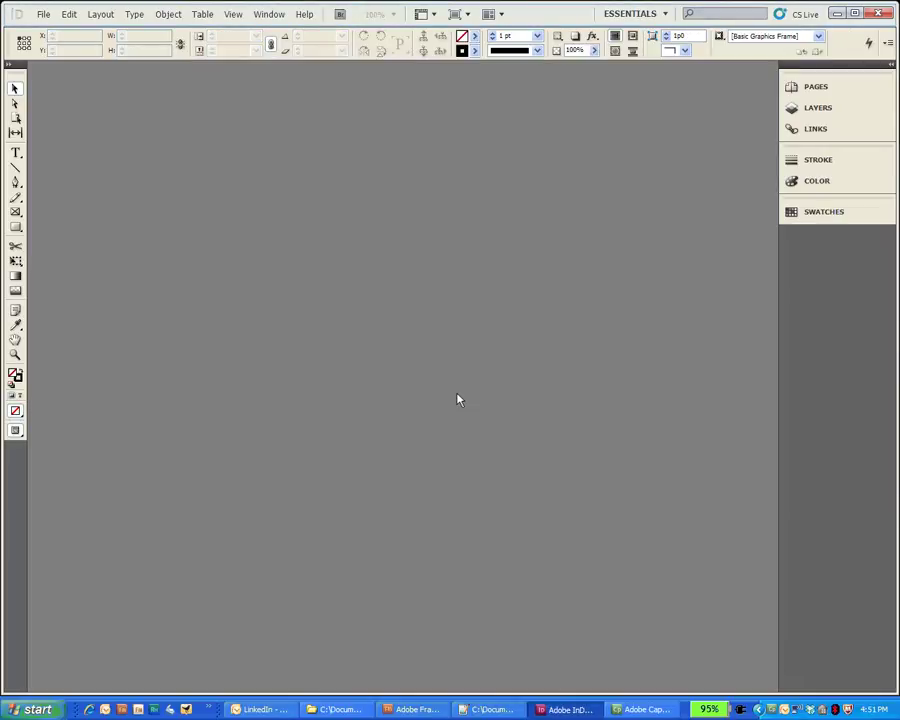
left_click(876, 14)
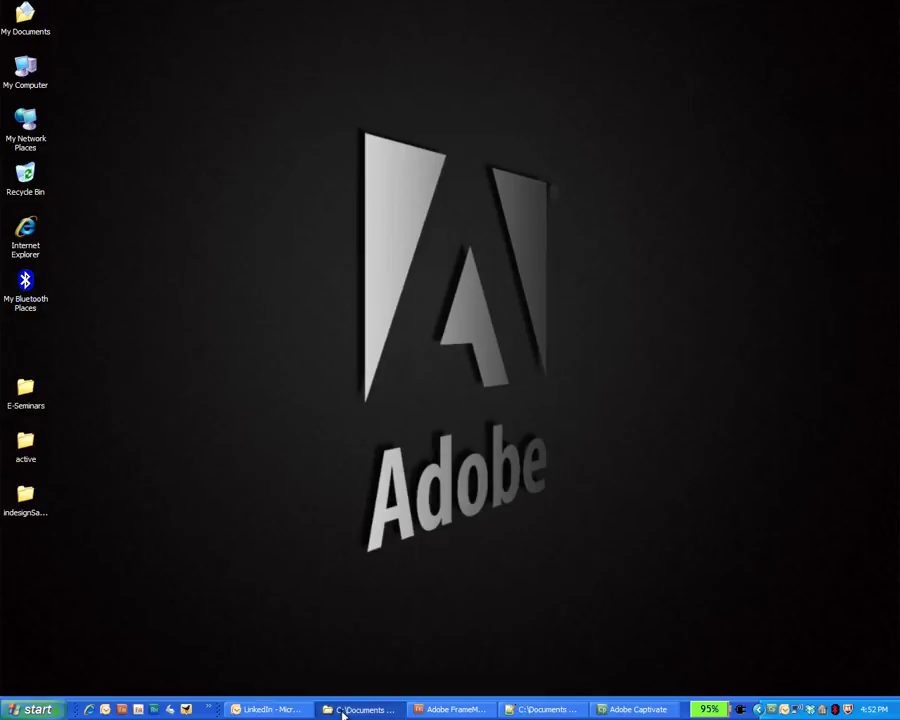
- In the indesignSample folder, bring up the context menu for 05_b.html
left_click(343, 712)
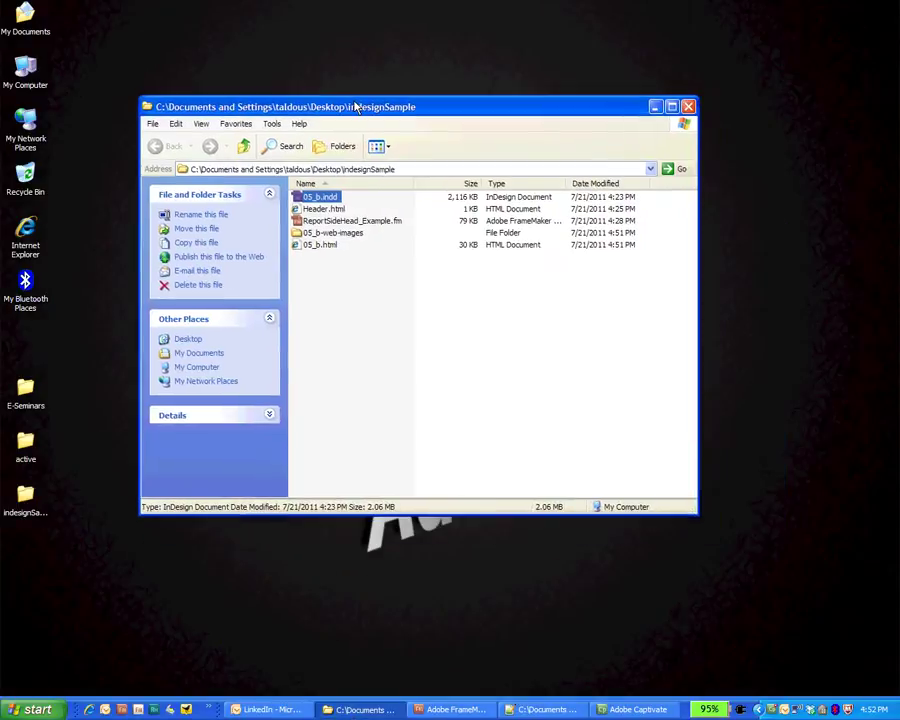
left_click_drag(355, 107, 352, 103)
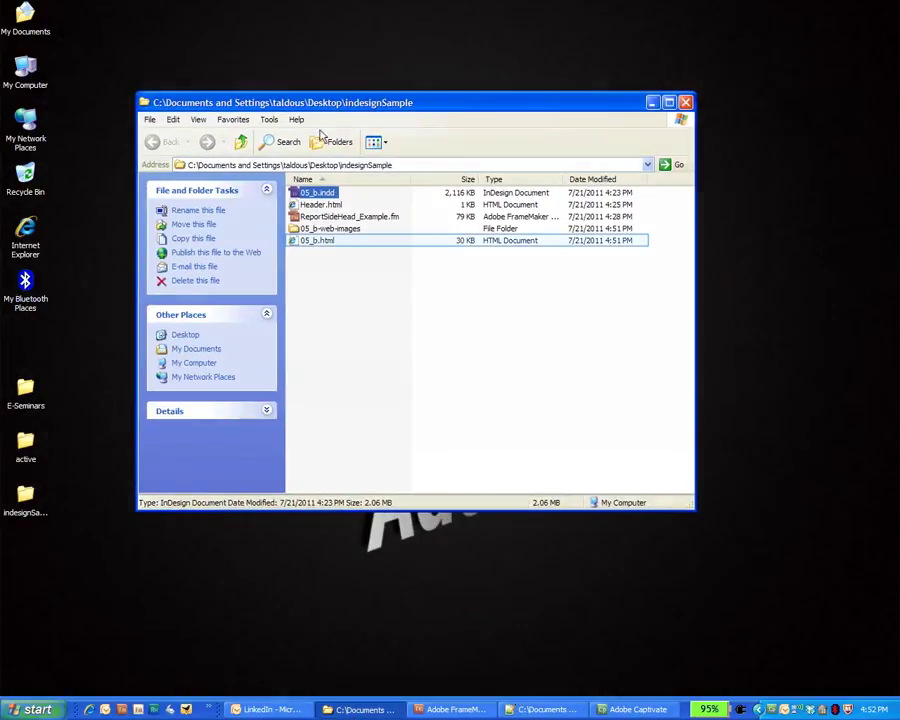
left_click(310, 245)
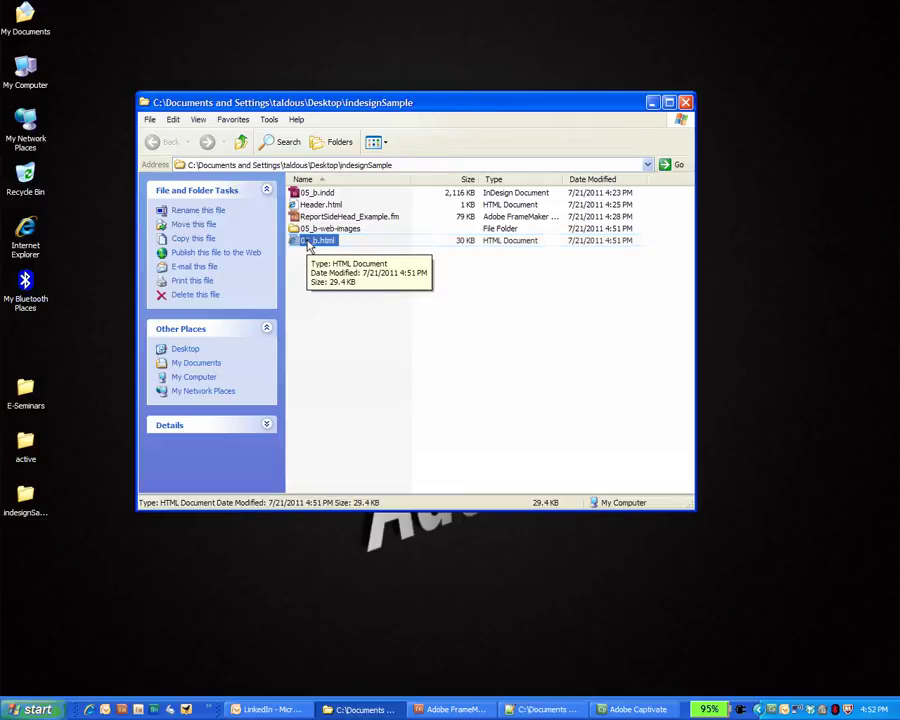
right_click(309, 244)
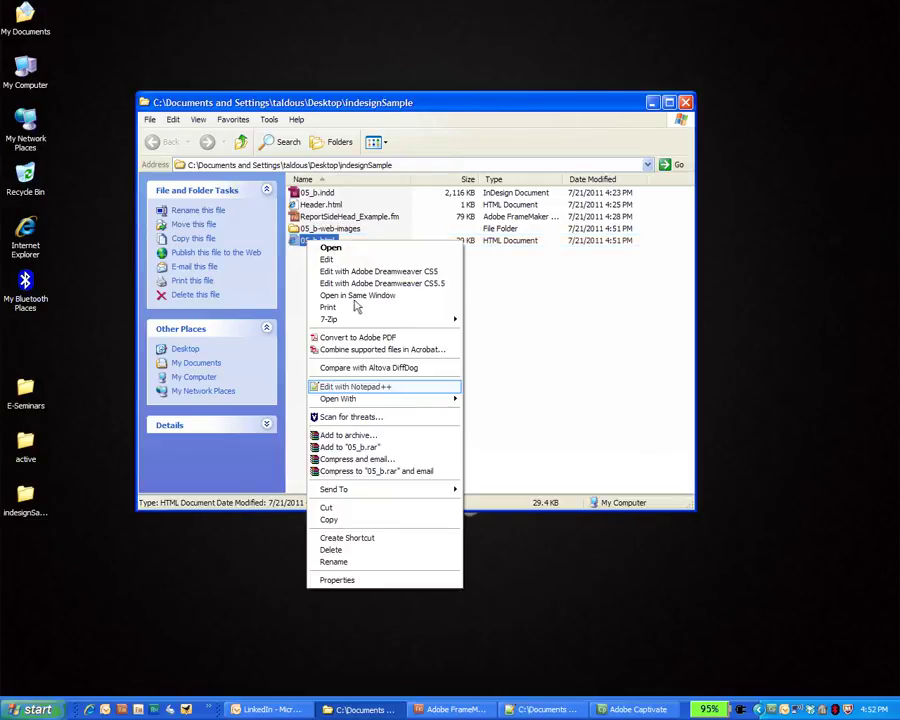
- Edit 05_b.html with Notepad++ and switch to the Header.html tab
left_click(362, 388)
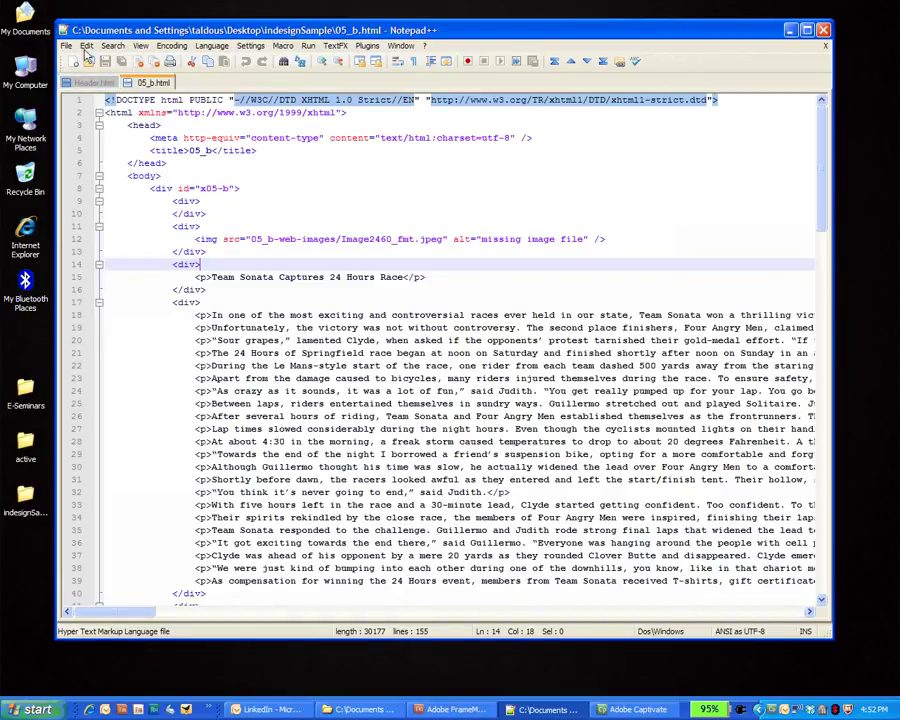
left_click(90, 84)
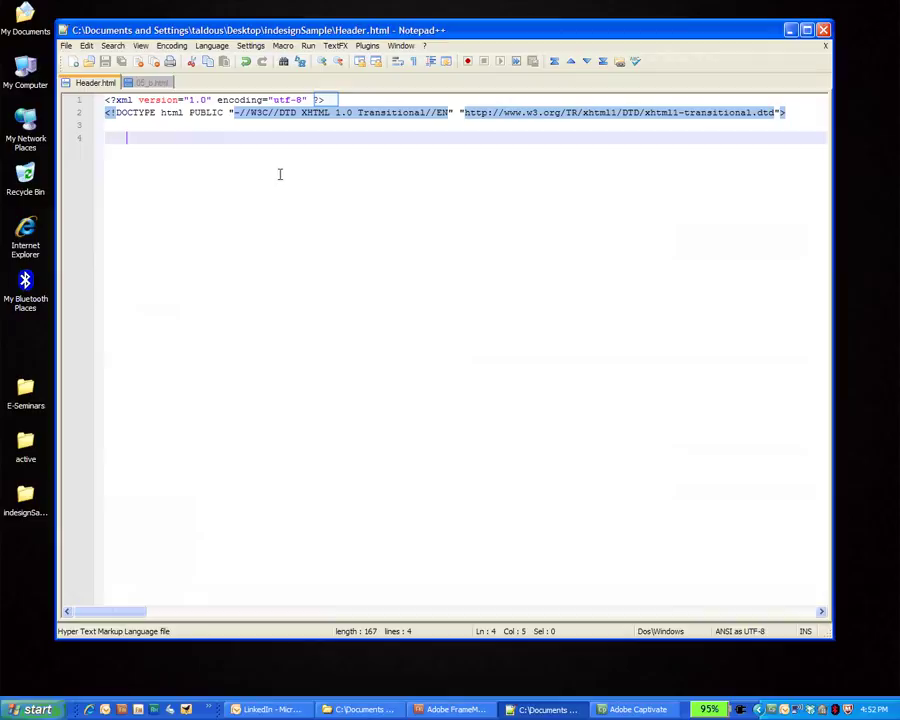
- Select the XML declaration and XHTML Transitional DOCTYPE lines in Header.html
left_click(329, 101)
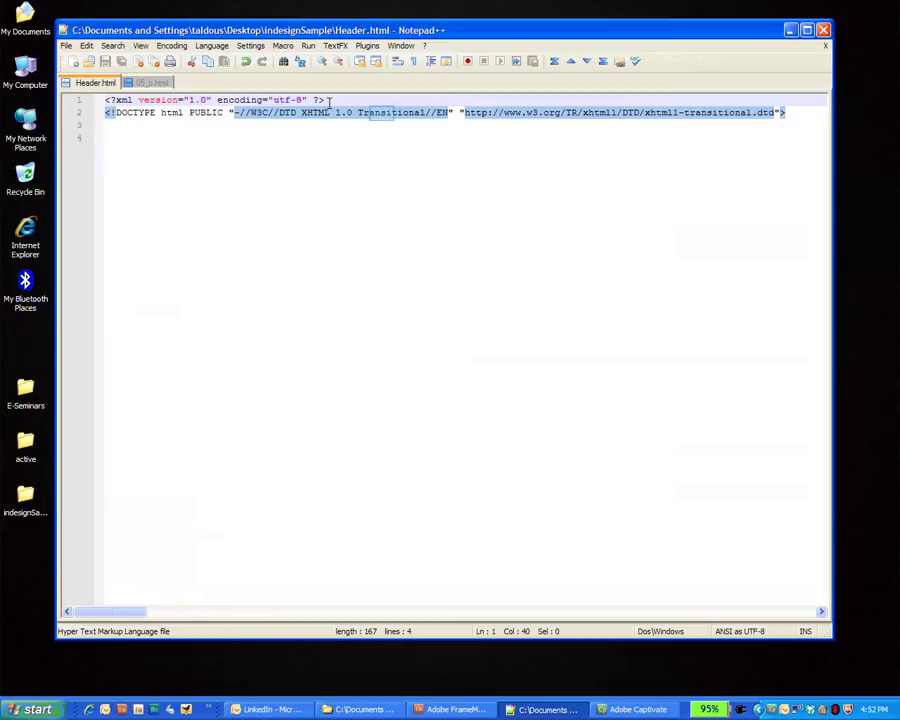
double_click(381, 113)
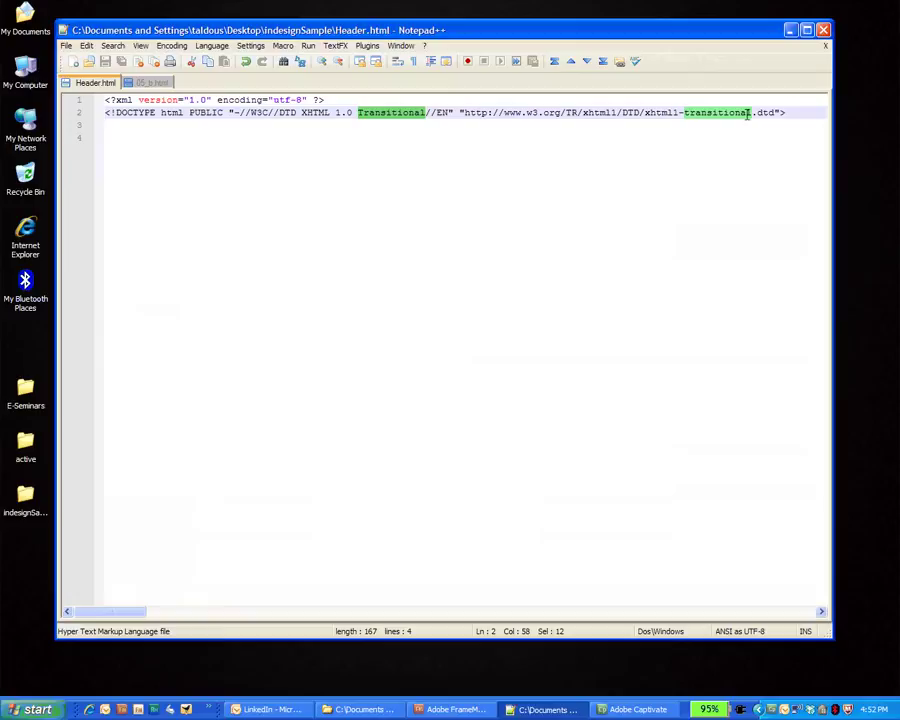
left_click_drag(789, 113, 107, 100)
key("ctrl+c")
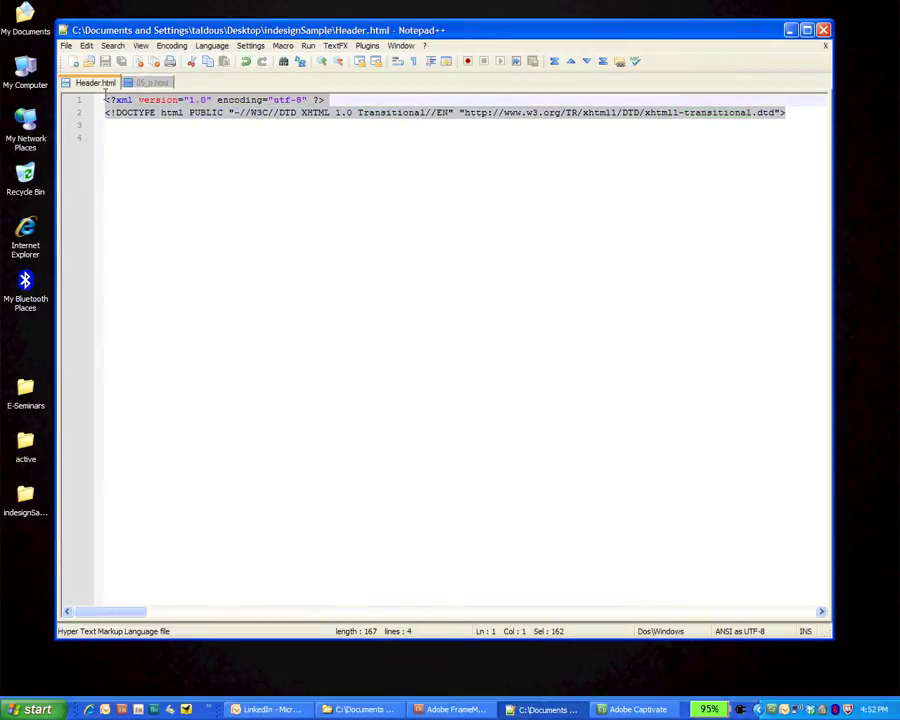
- Paste the header over 05_b.html's Strict DOCTYPE line, save the file, and close Notepad++
left_click(152, 84)
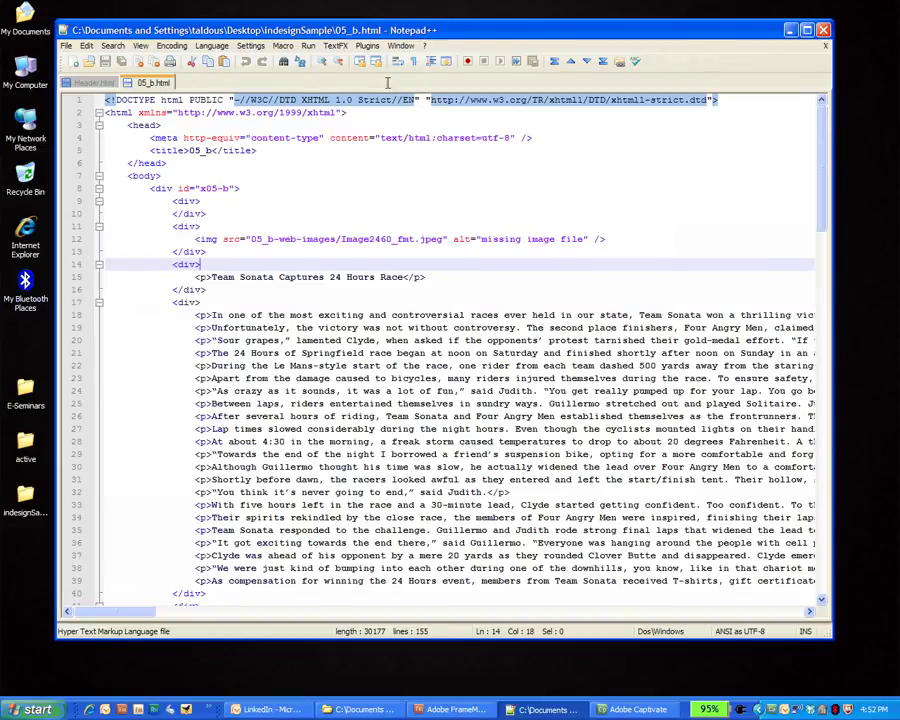
left_click_drag(735, 100, 100, 104)
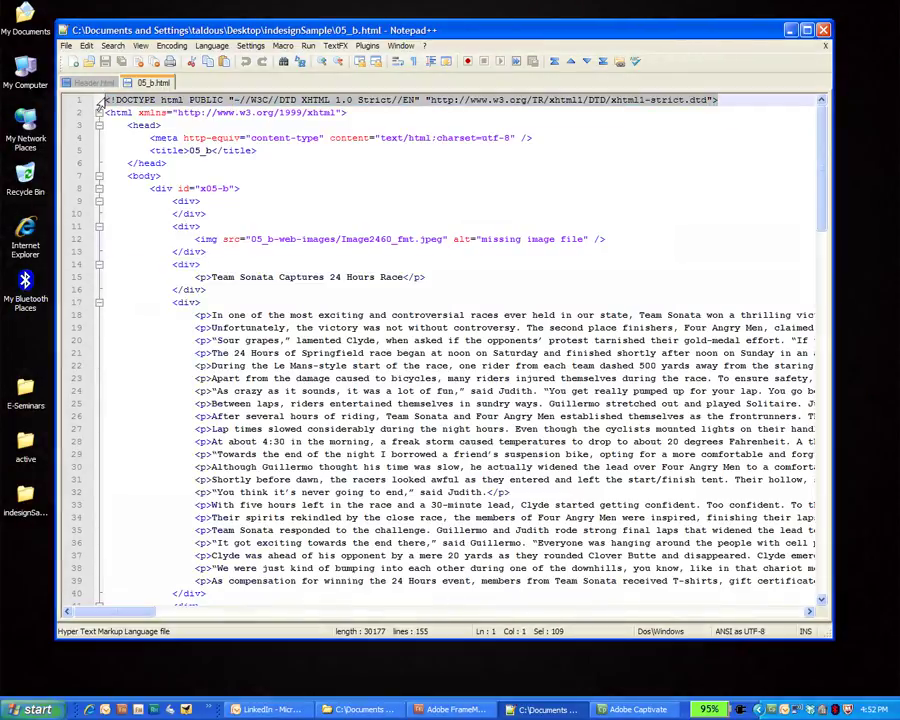
key("ctrl+v")
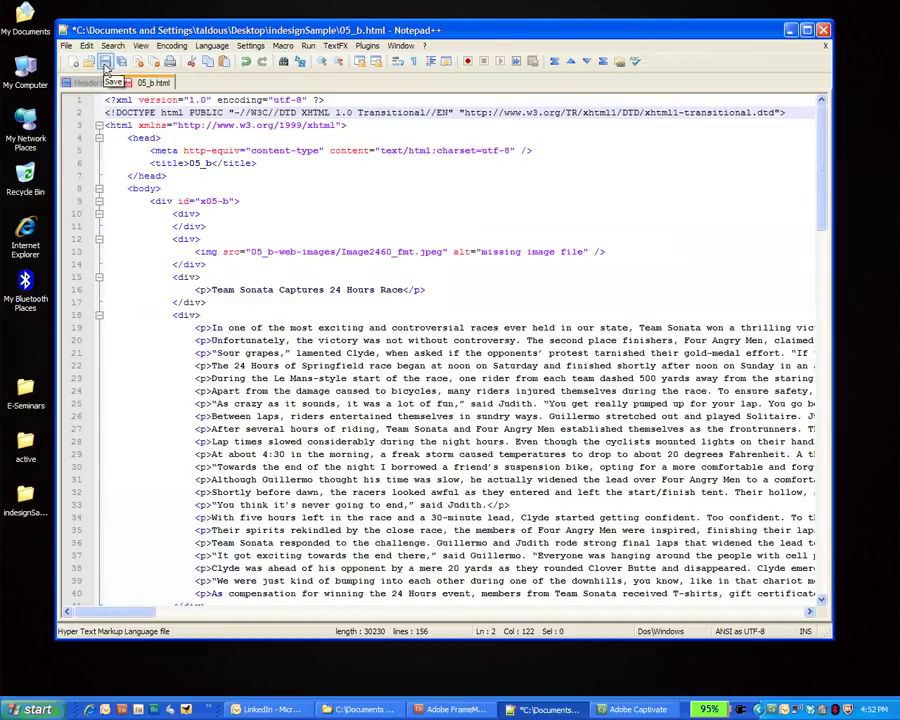
left_click(105, 63)
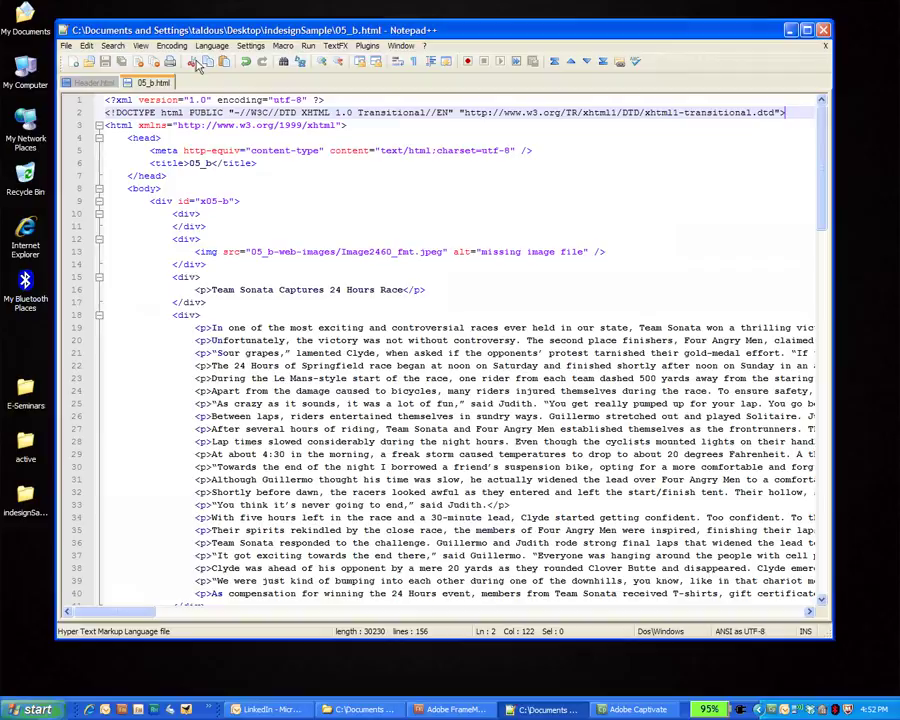
left_click(823, 31)
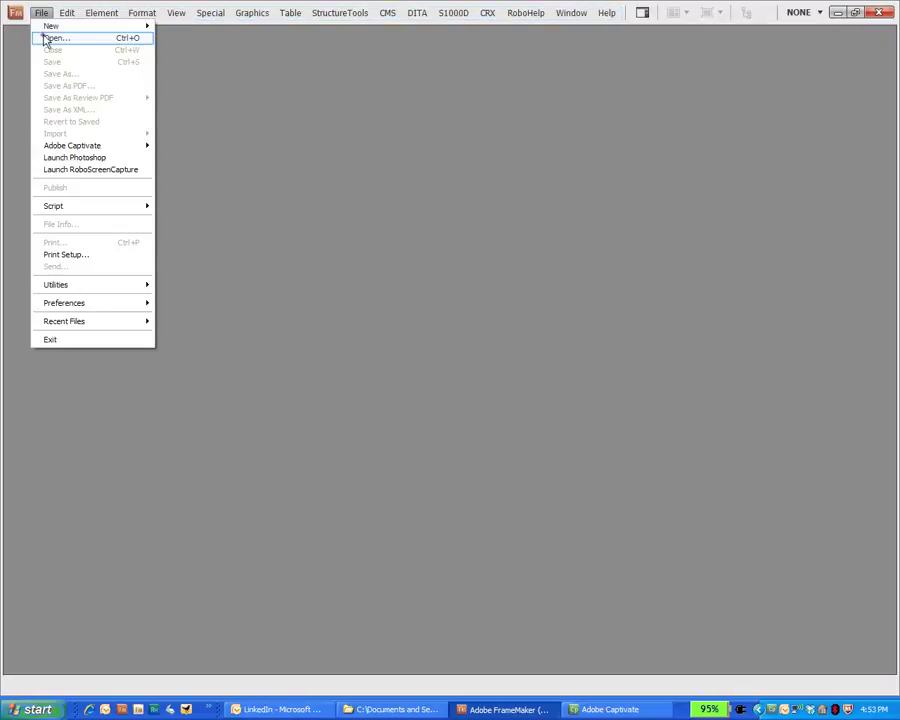
- Use File > Open to browse to Desktop > indesignSample and choose 05_b.html
left_click(52, 38)
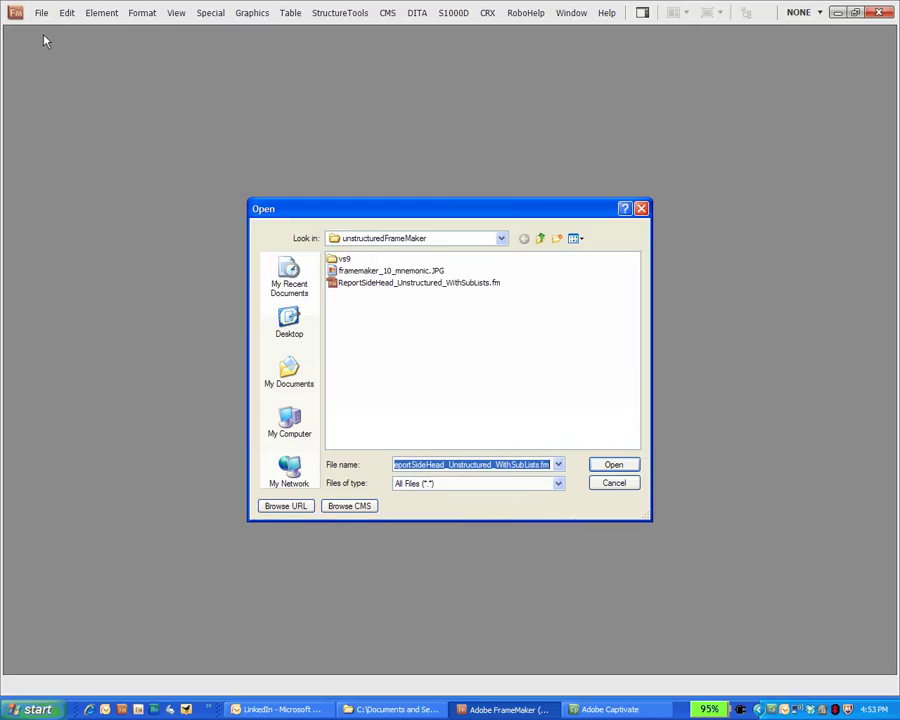
left_click(289, 325)
double_click(345, 318)
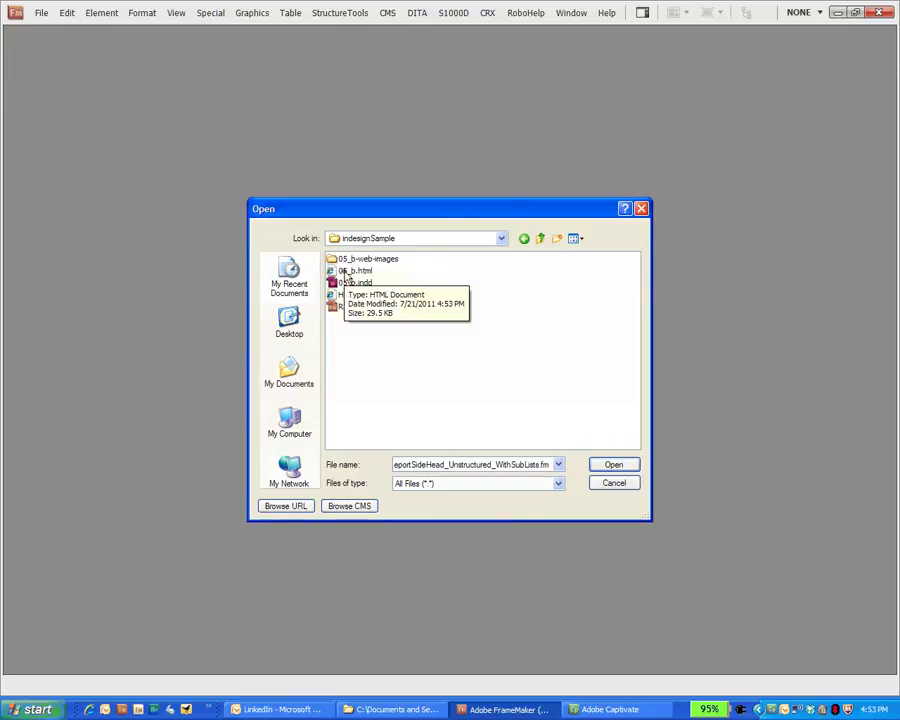
double_click(345, 271)
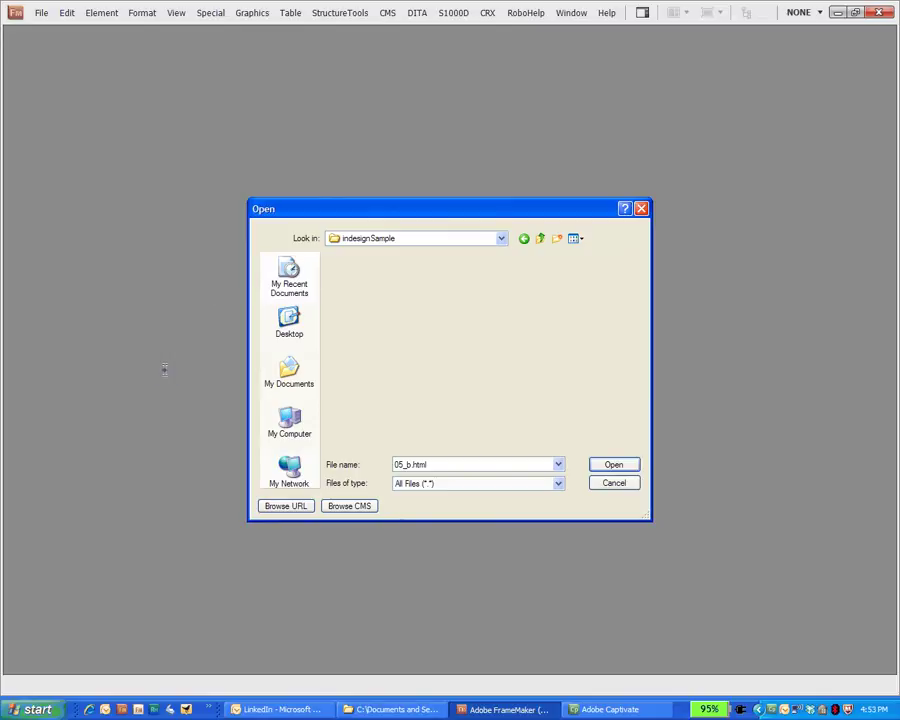
- Open 05_b.html as a structured document and look over the page
key("Return")
scroll(165, 381, "down", 4)
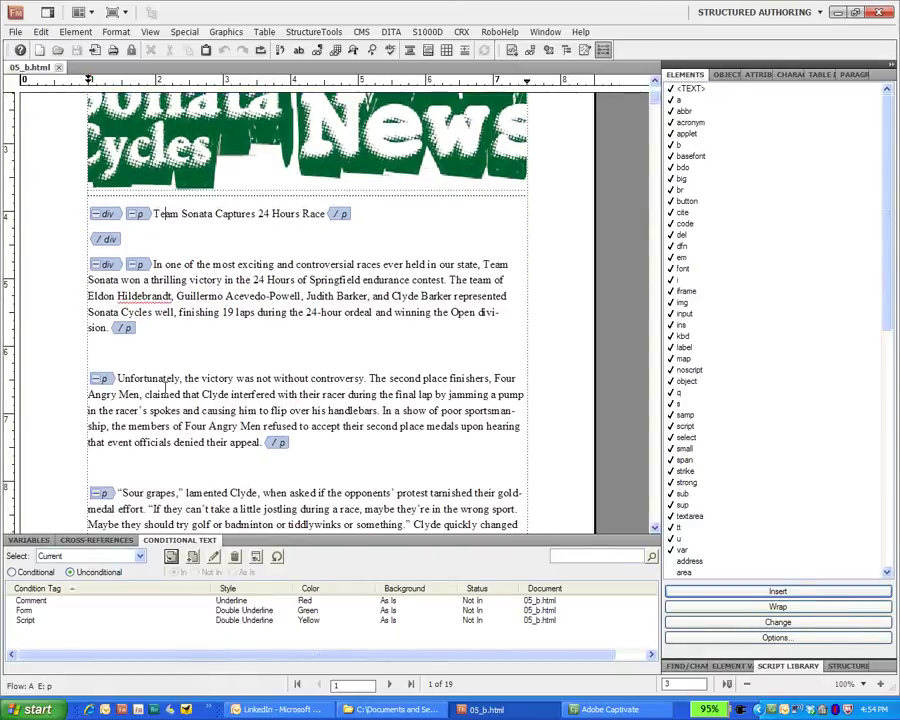
scroll(165, 381, "up", 1)
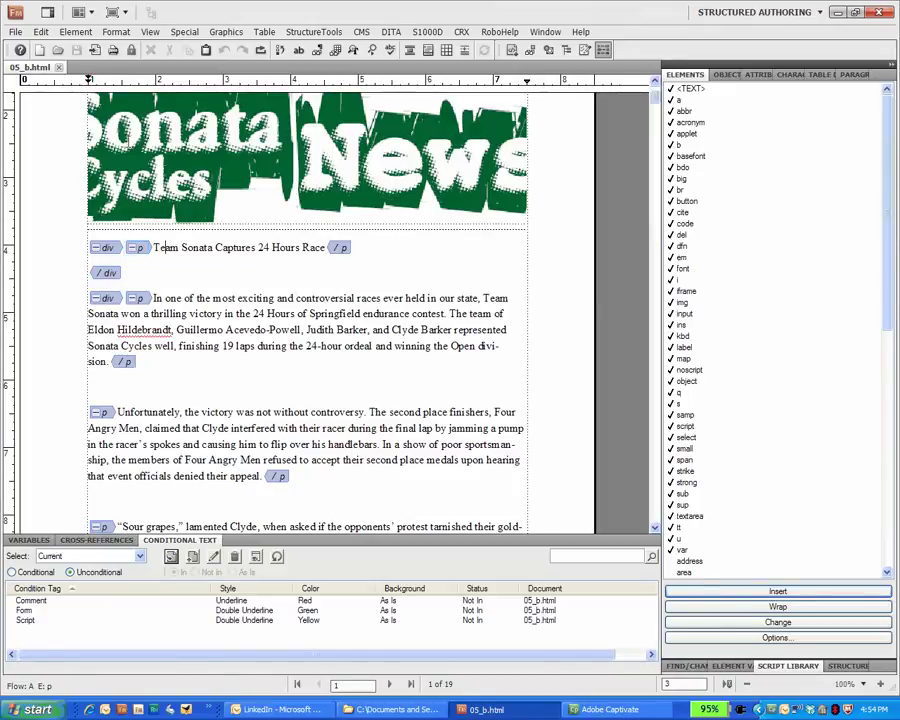
- Change the Team Sonata Captures 24 Hours Race heading from a p element to h1
left_click(137, 247)
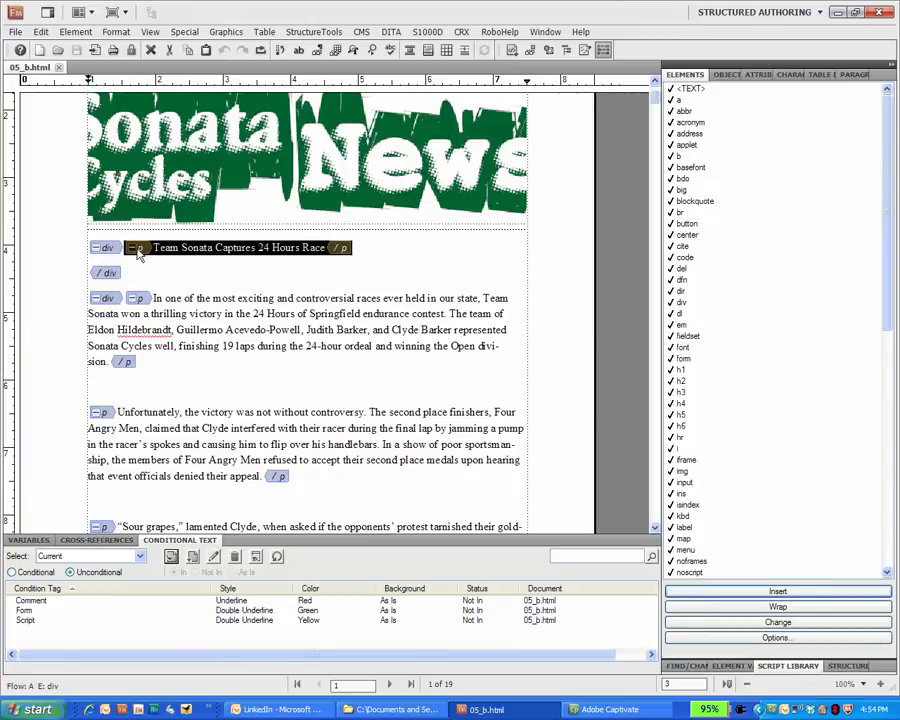
key("ctrl+3")
key("h")
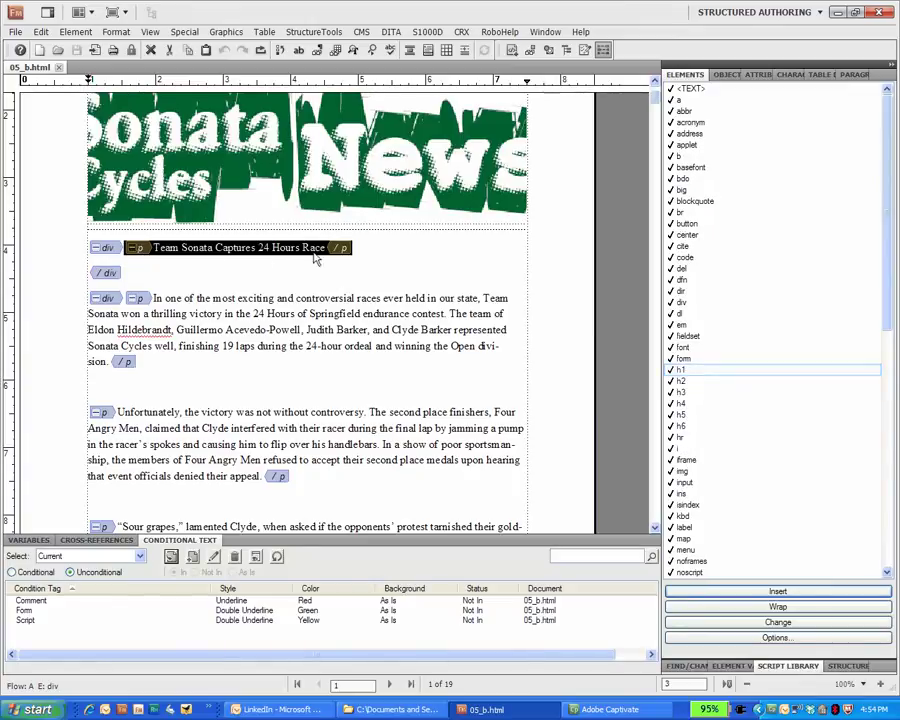
key("Escape")
left_click(685, 369)
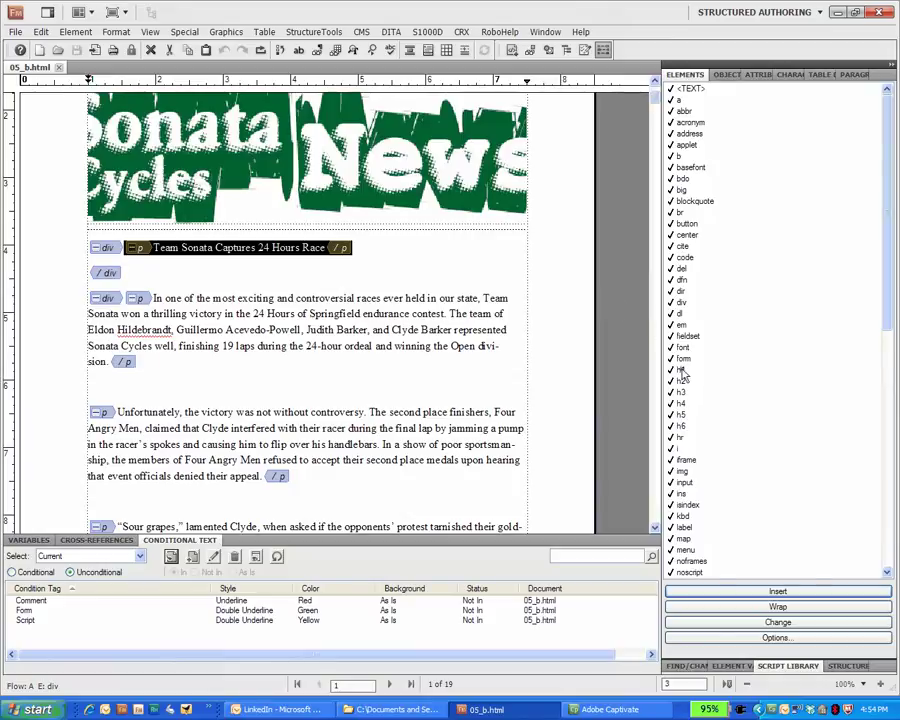
left_click(770, 622)
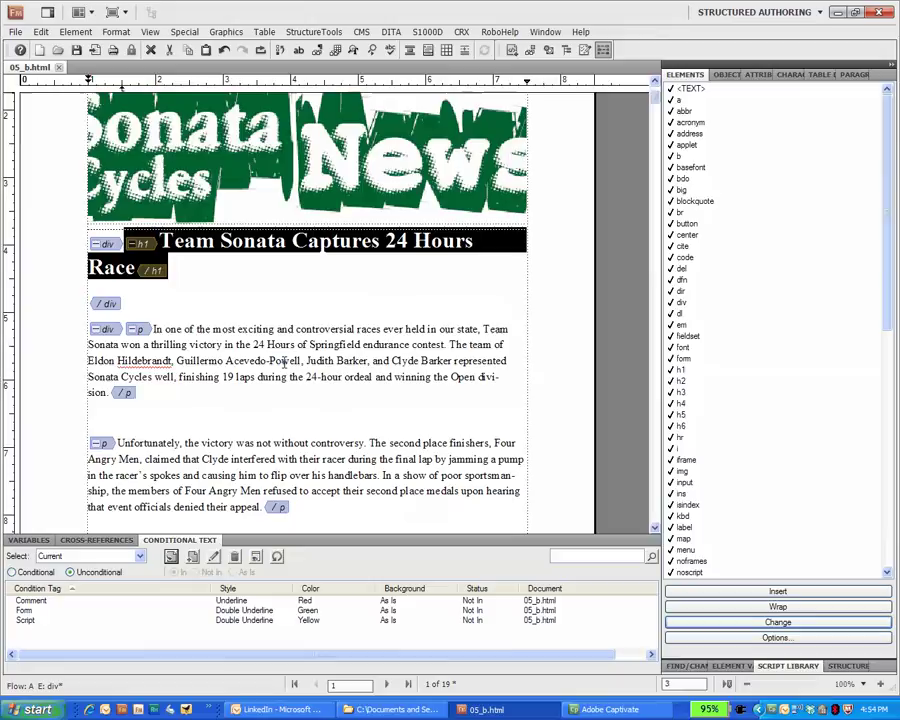
left_click(281, 362)
scroll(323, 425, "down", 3)
scroll(325, 430, "down", 5)
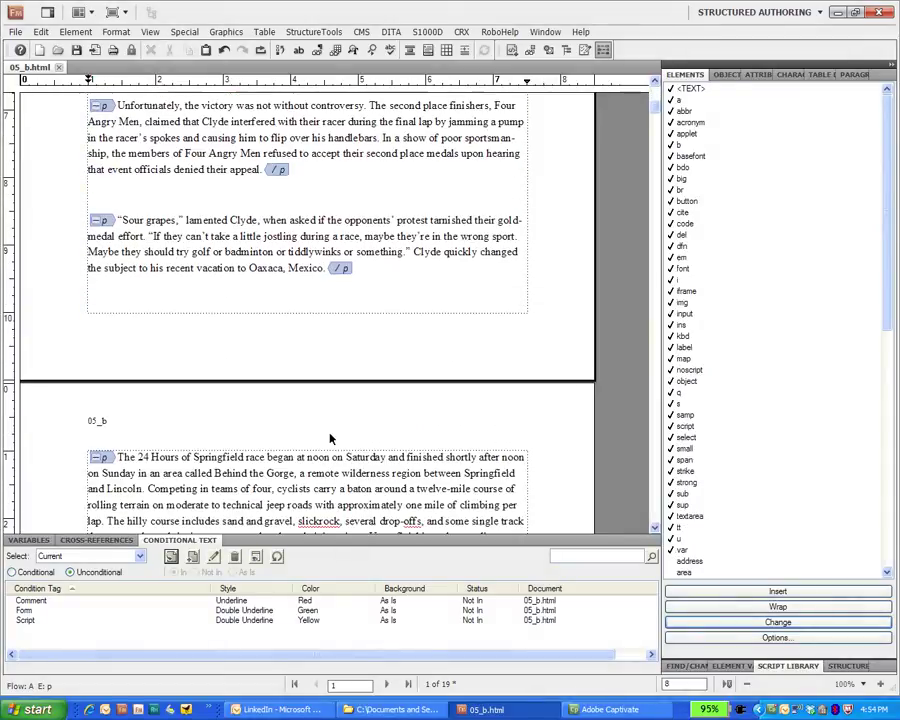
scroll(331, 438, "up", 6)
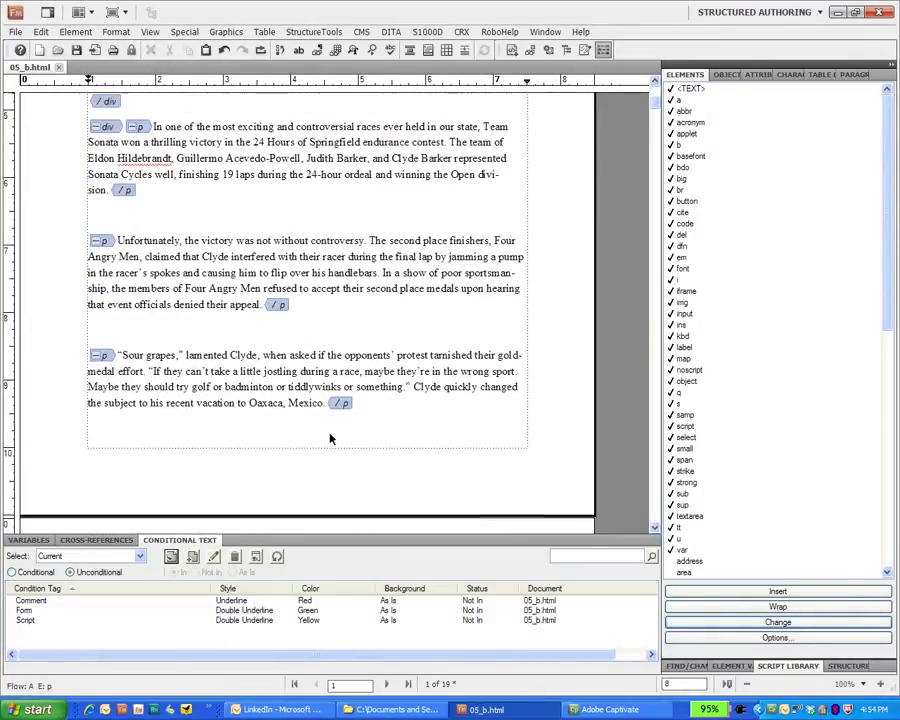
scroll(331, 435, "up", 4)
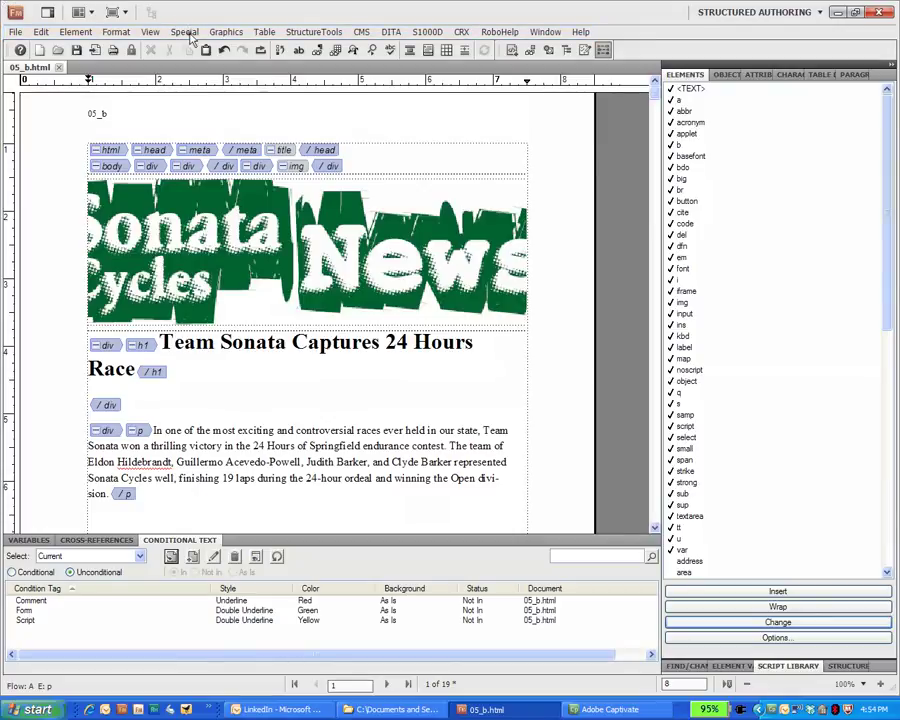
- Apply Special > Remove Structure from Flow, then scroll through the tag-free 05_b.html
left_click(190, 35)
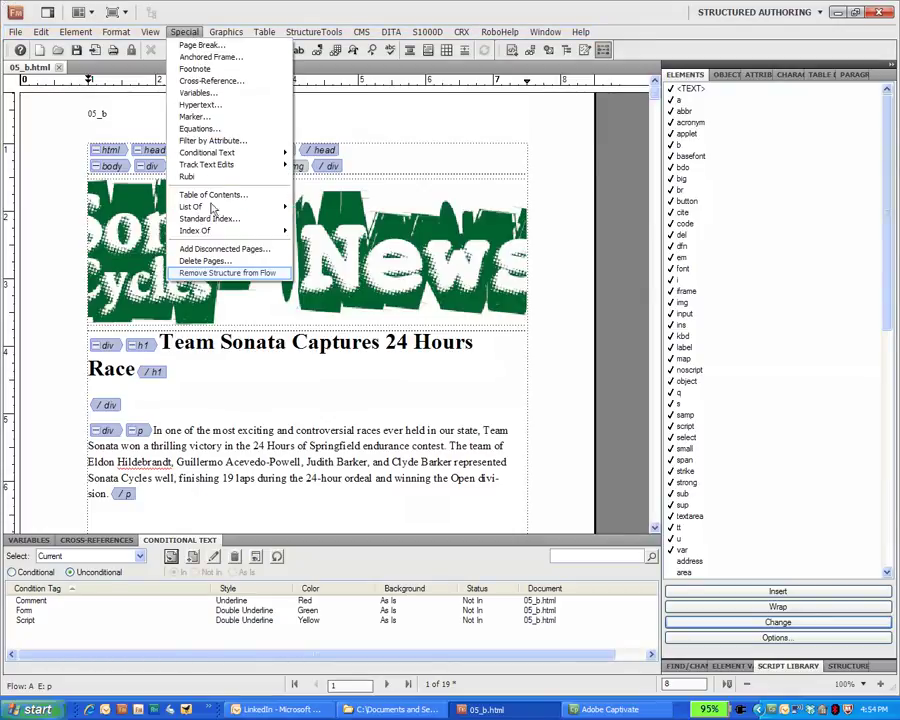
left_click(230, 272)
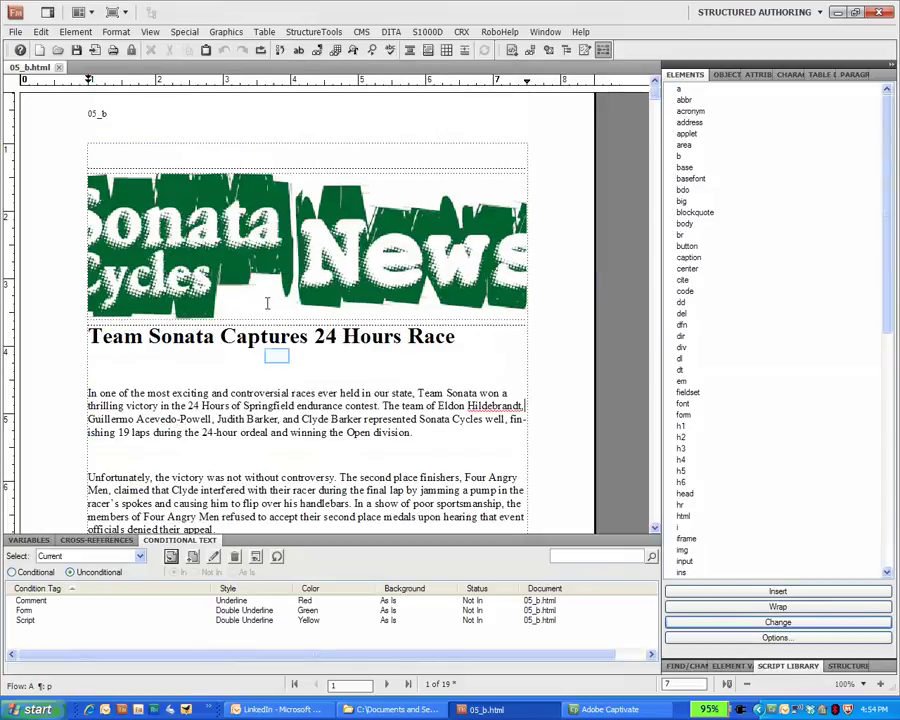
scroll(280, 360, "down", 3)
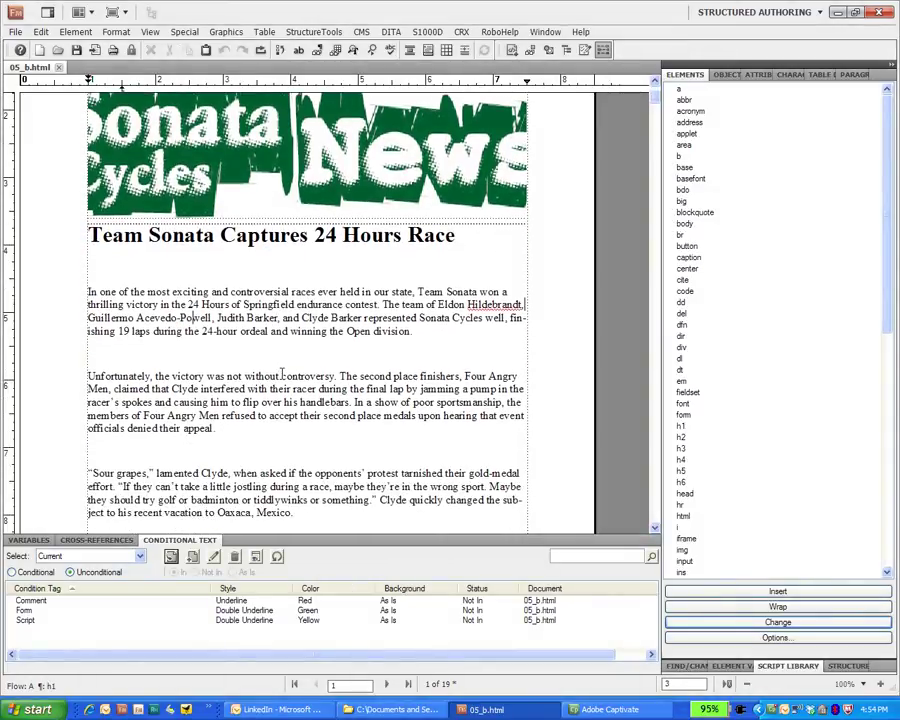
scroll(282, 373, "down", 3)
mouse_move(655, 100)
left_mouse_down()
mouse_move(646, 186)
mouse_move(646, 97)
left_mouse_up()
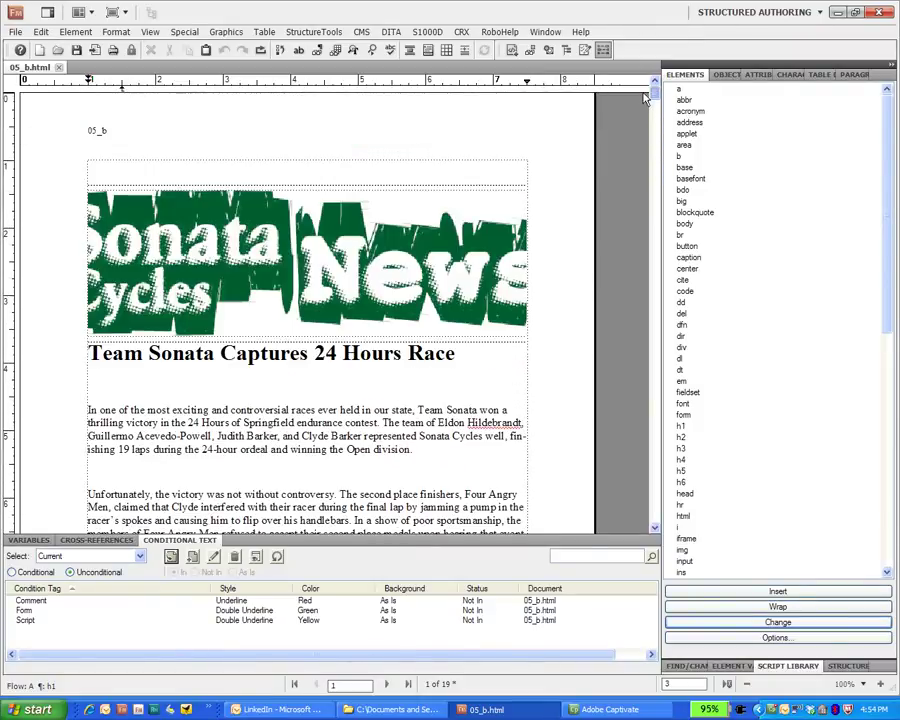
left_click(308, 34)
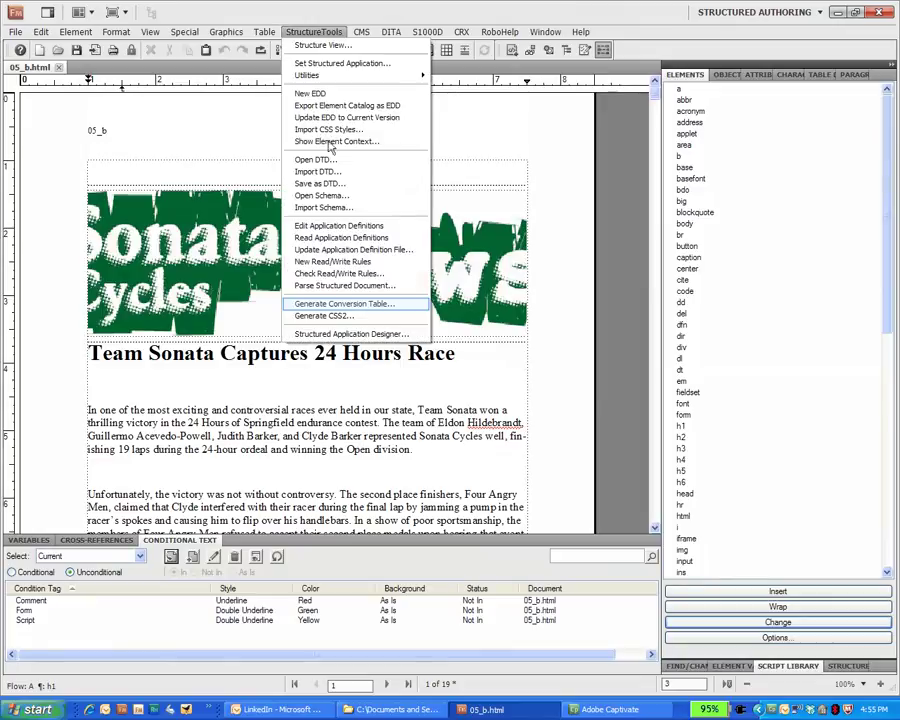
left_click(335, 304)
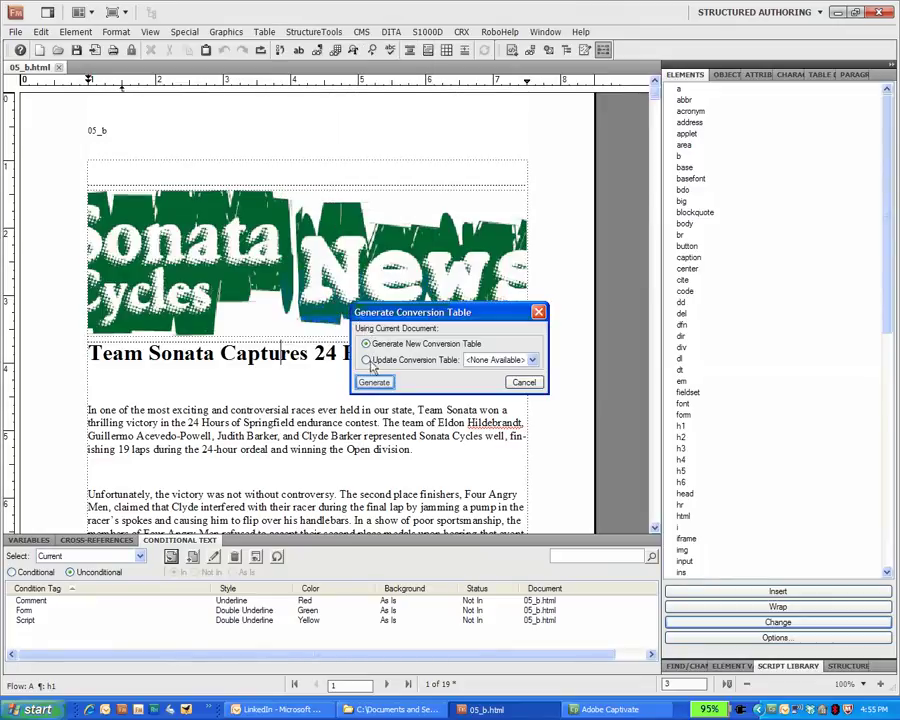
left_click(374, 383)
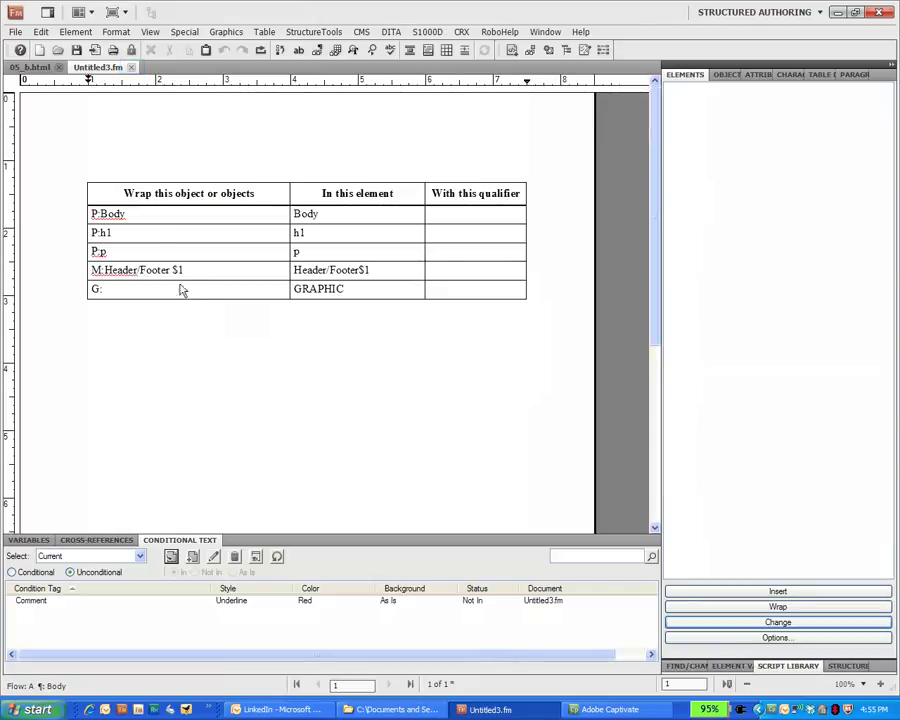
left_click(131, 67)
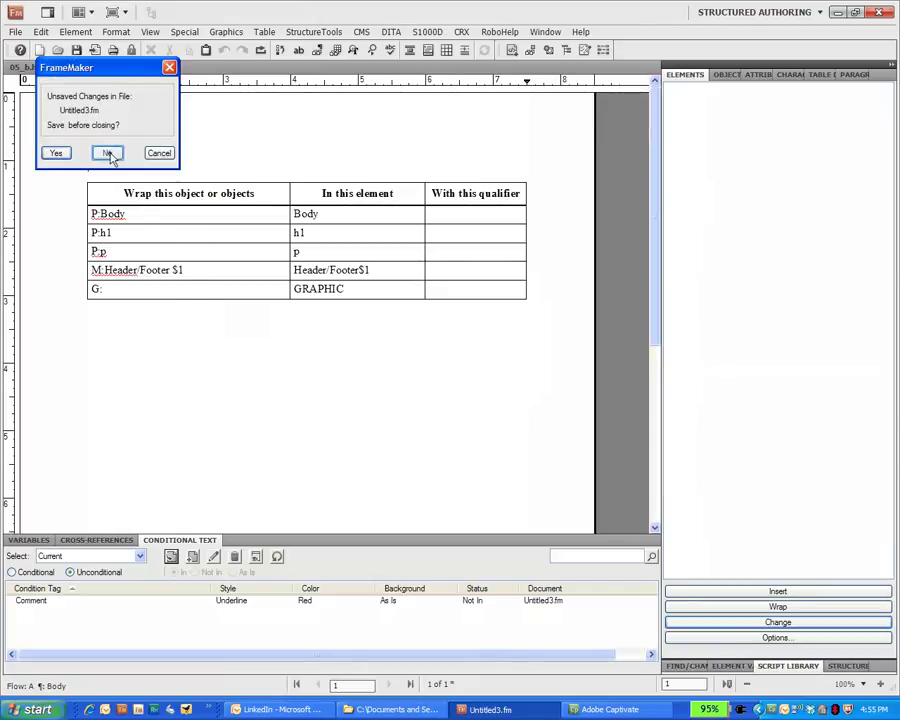
left_click(108, 154)
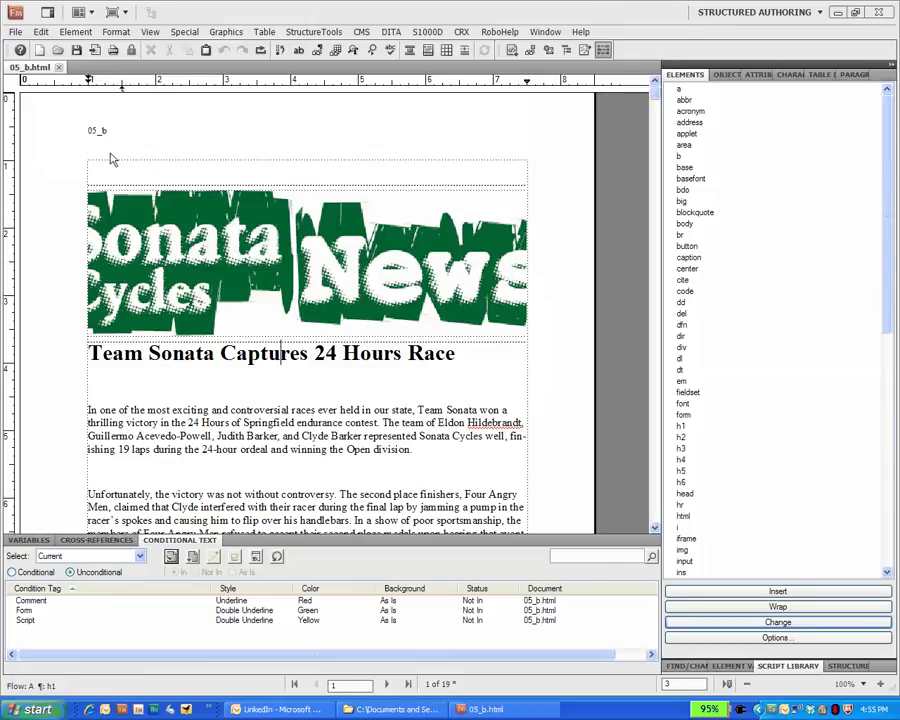